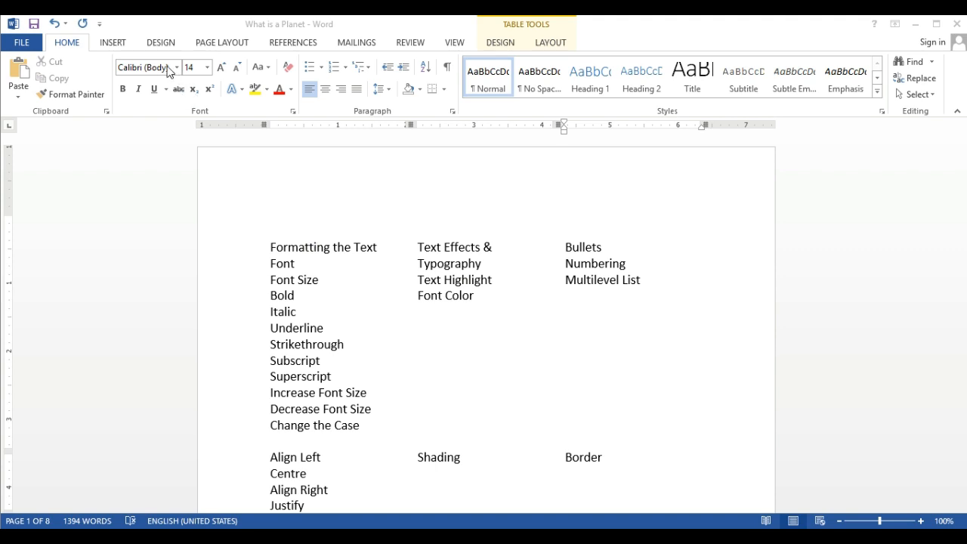
left_click(294, 263)
left_click(257, 265)
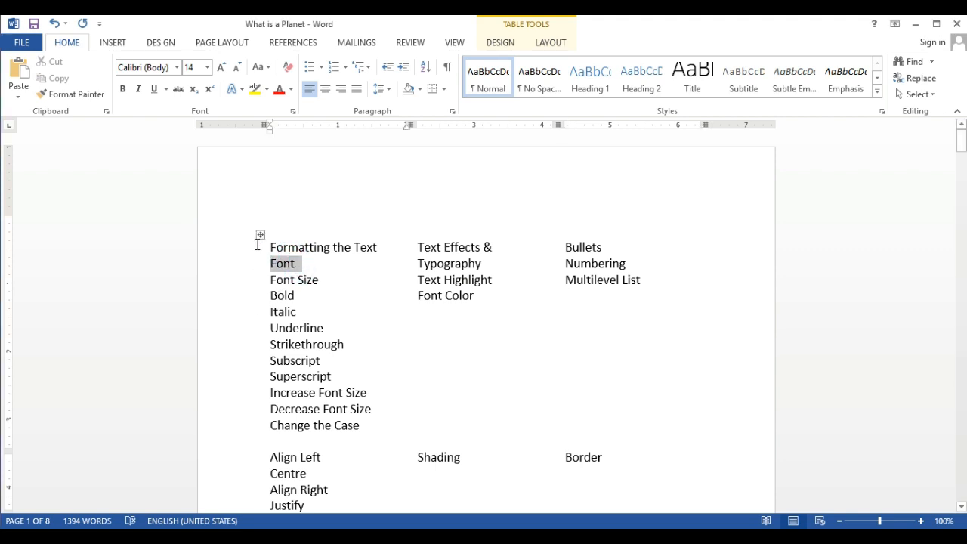
left_click(177, 68)
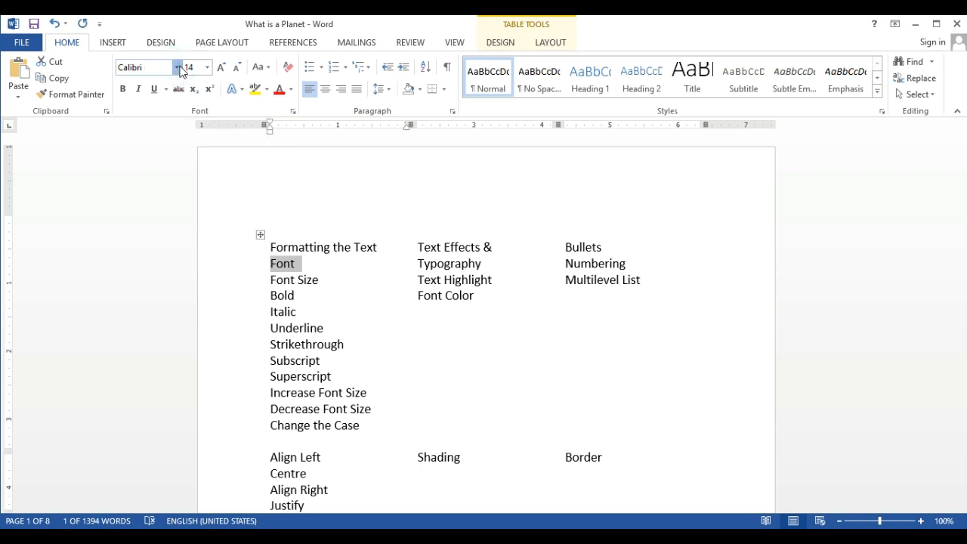
left_click(384, 200)
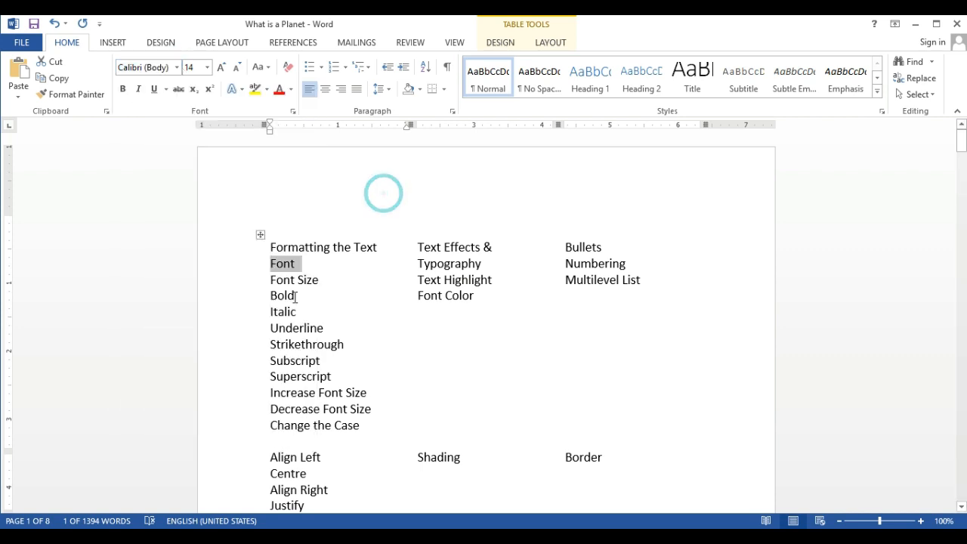
- Change the font of the "Formatting the Text" and "Font" lines in the first column to Algerian
left_click(309, 262)
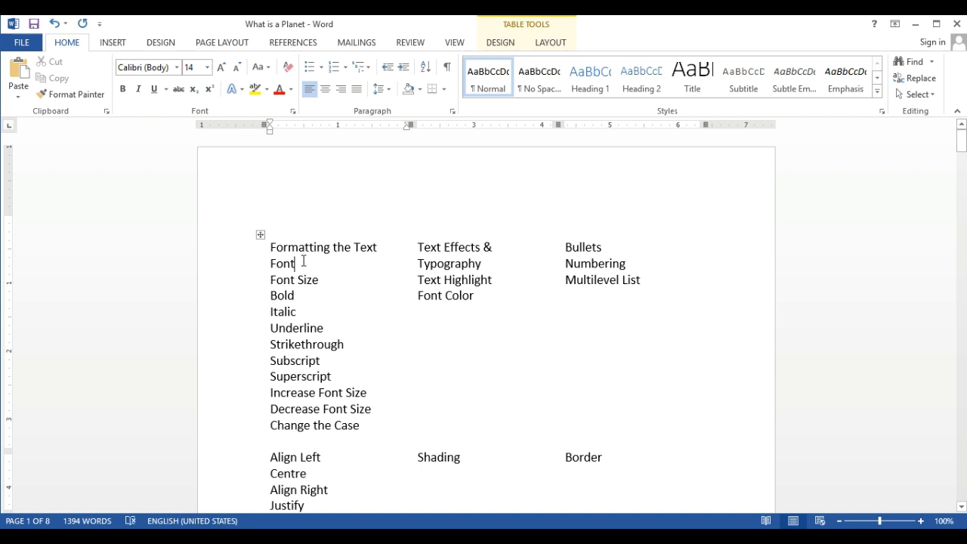
left_click_drag(302, 262, 270, 247)
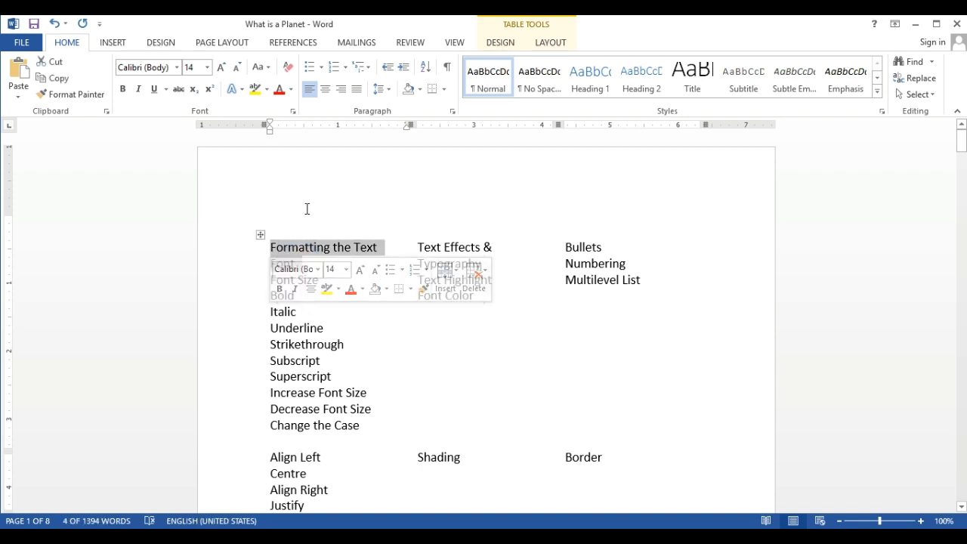
left_click(177, 67)
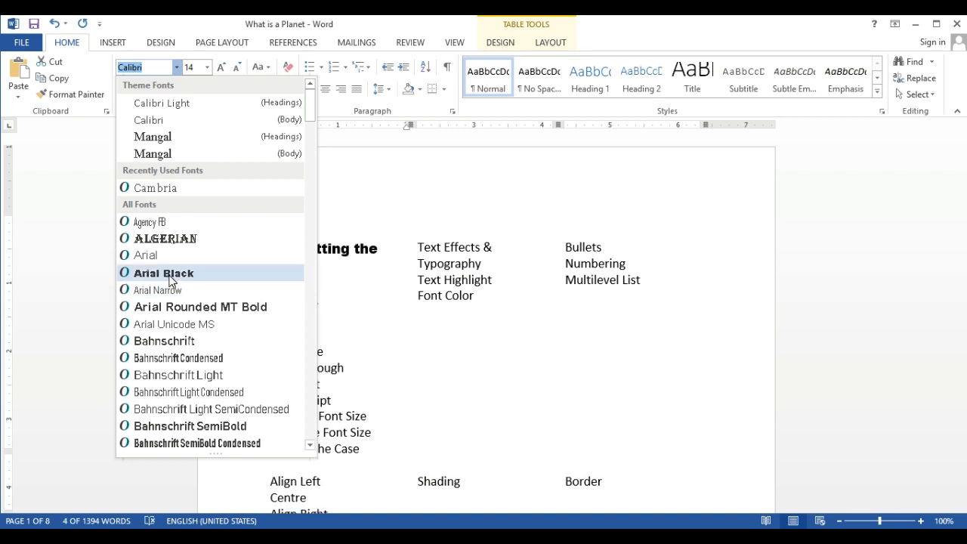
left_click(165, 238)
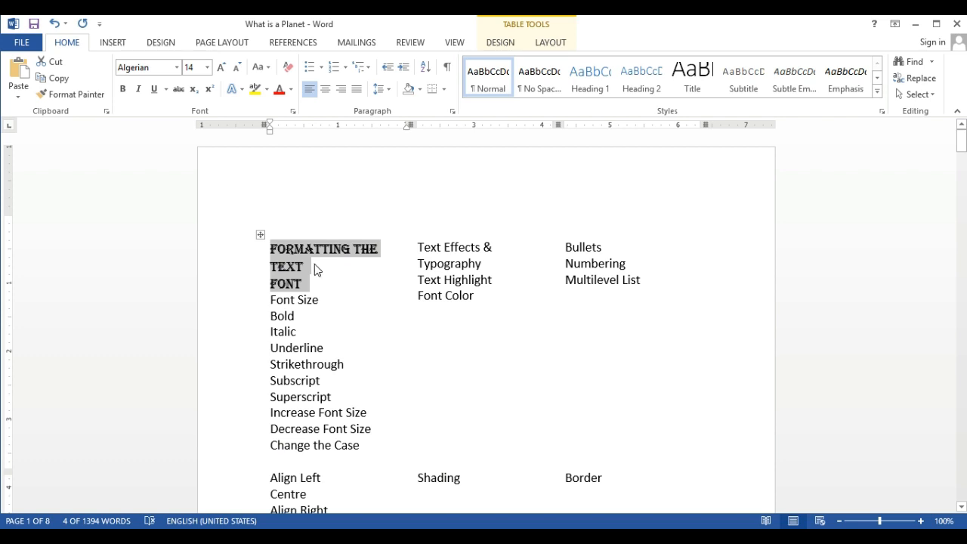
- Switch the "Formatting the Text" and "Font" lines to Arial, and return them to Calibri (Body)
left_click(176, 67)
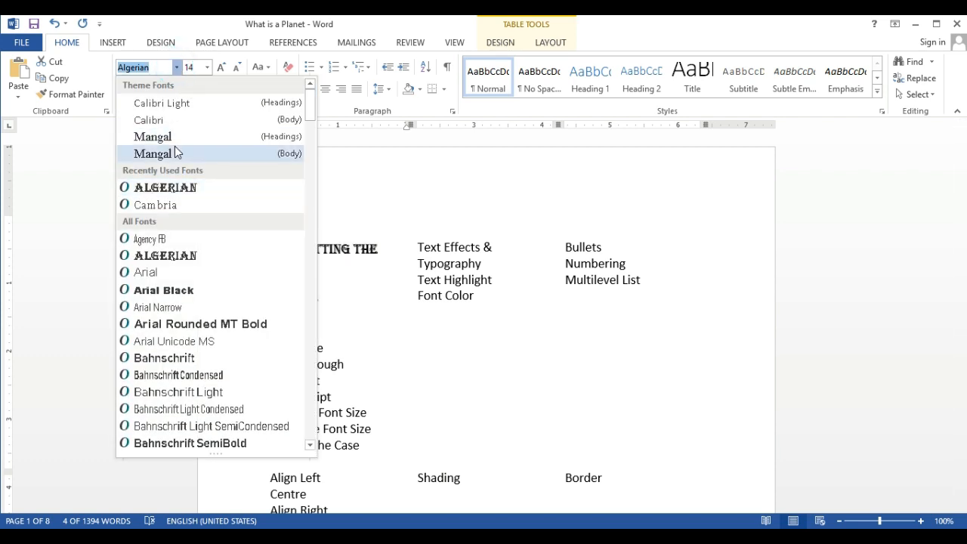
left_click(163, 273)
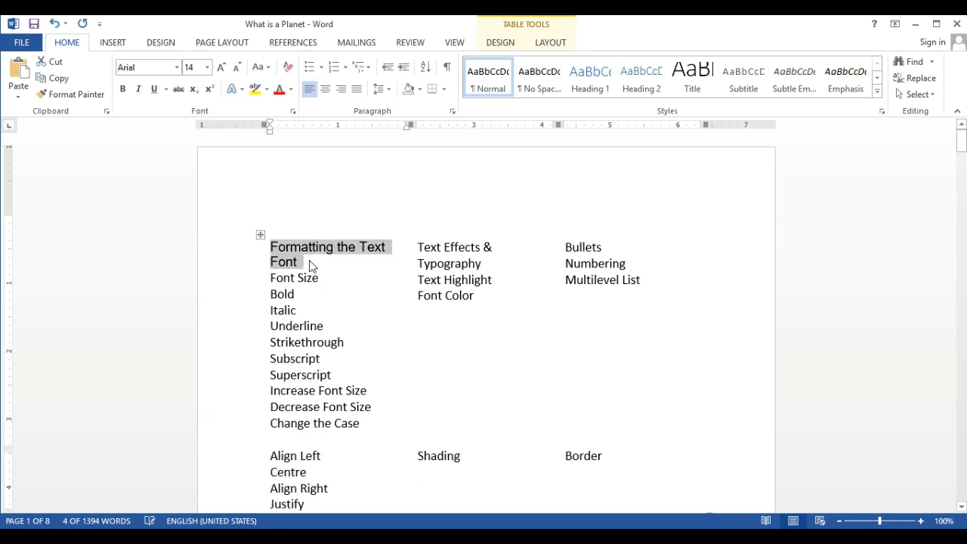
left_click(177, 67)
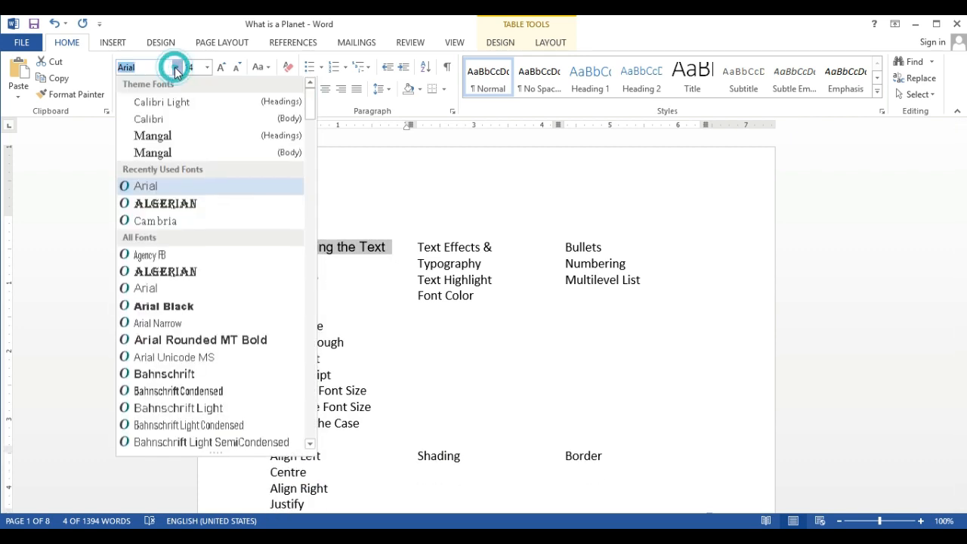
left_click(160, 118)
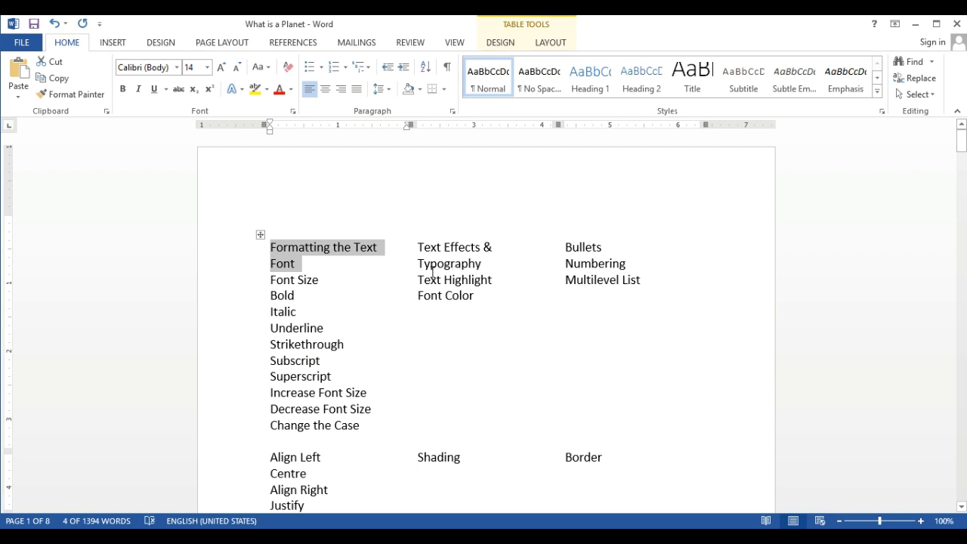
- Set the font of the "Formatting the Text" and "Font" lines to Cambria
left_click(166, 68)
type("Cam")
key("Return")
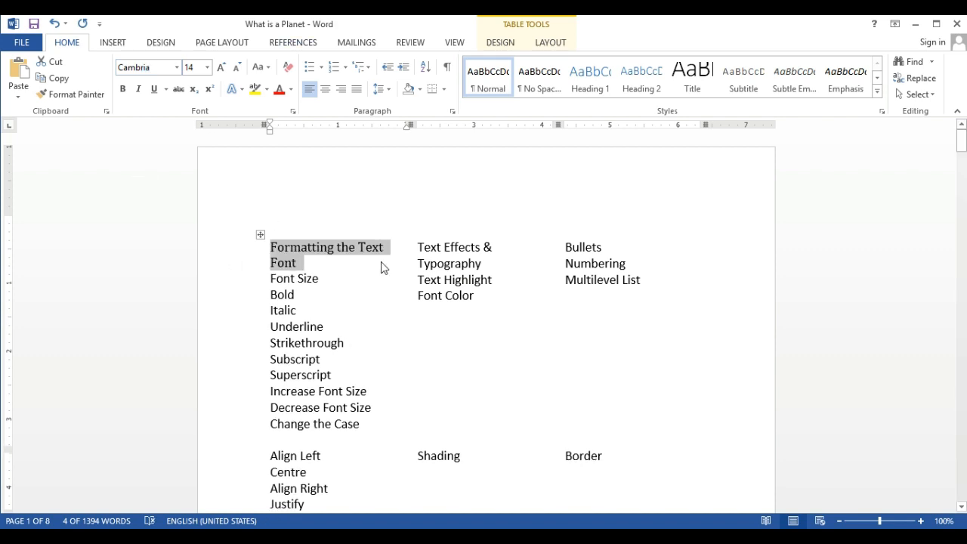
left_click(306, 265)
- Preview the preset sizes on the "Font Size" line and set its font size to 2
left_click_drag(325, 275, 264, 280)
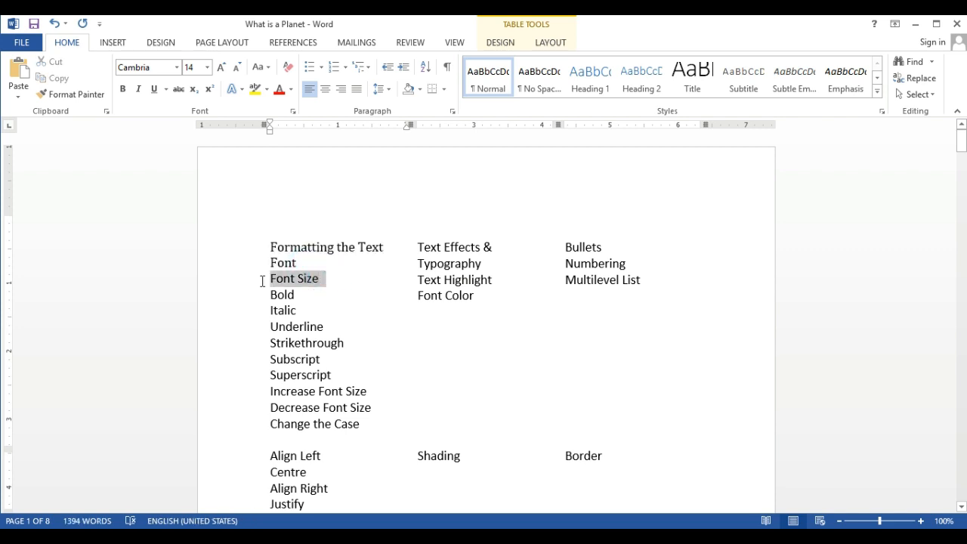
left_click(209, 68)
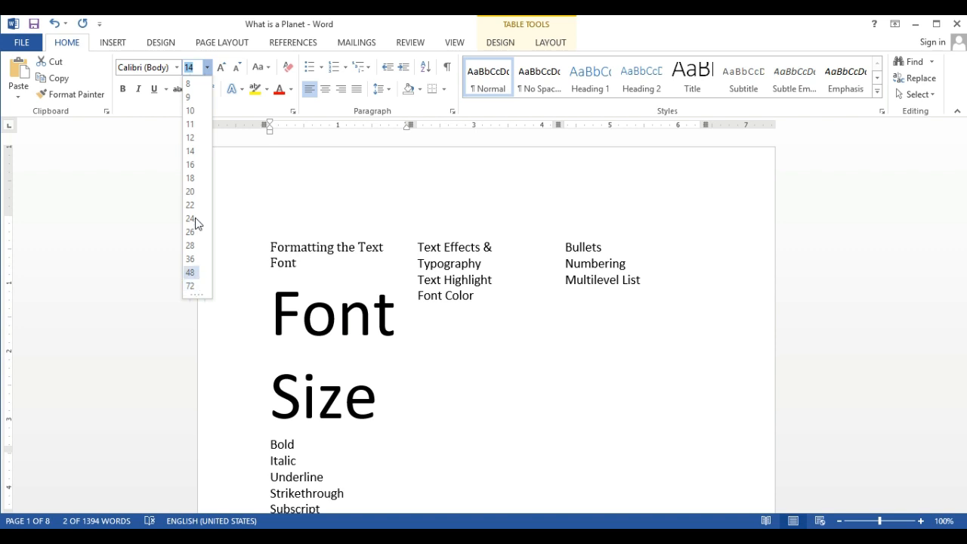
left_click(241, 195)
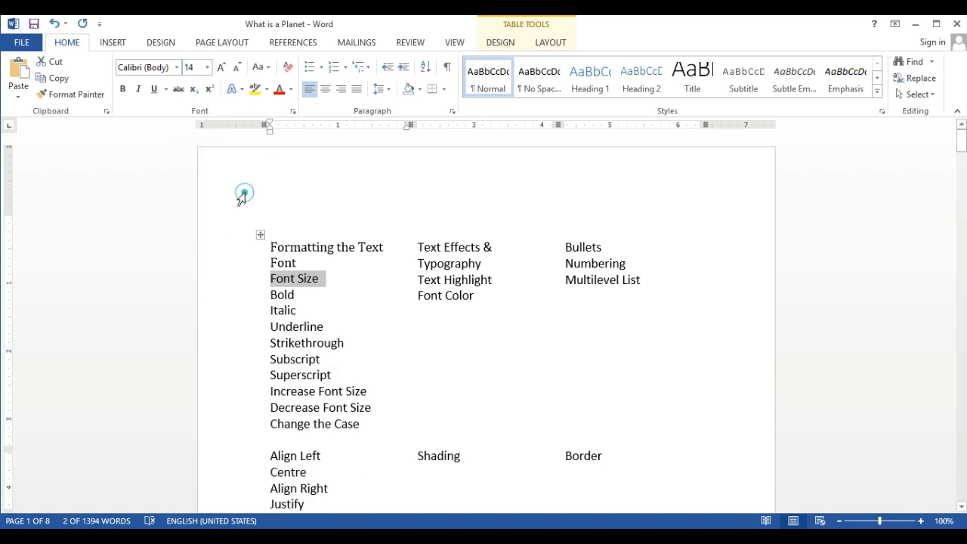
left_click(199, 67)
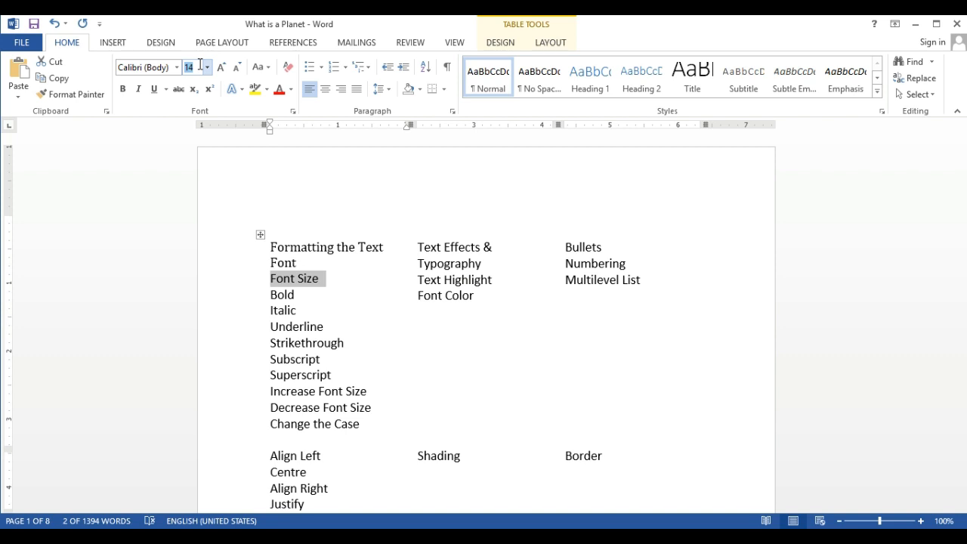
type("2")
key("Return")
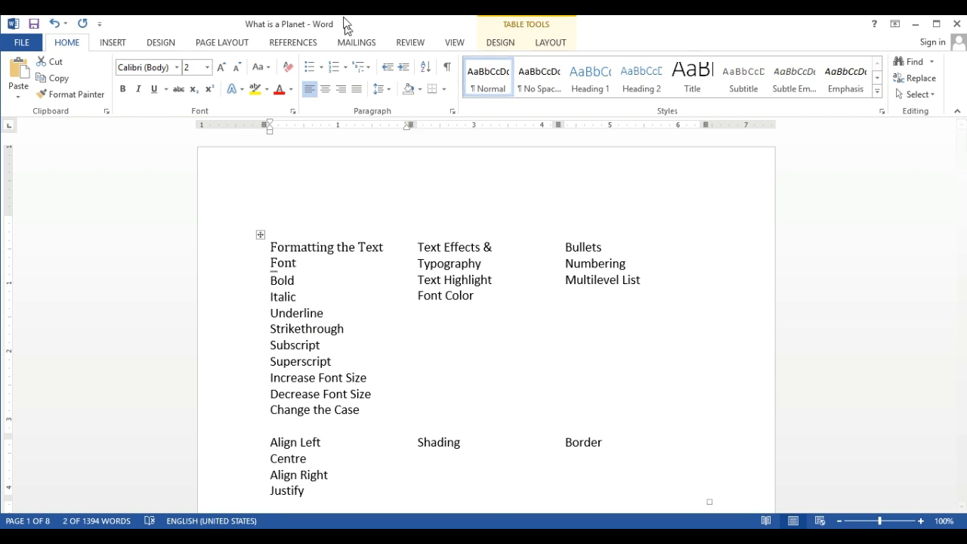
- Enlarge the "Font Size" line to font size 74 and reset it to size 14
left_click(191, 68)
type("74")
key("Return")
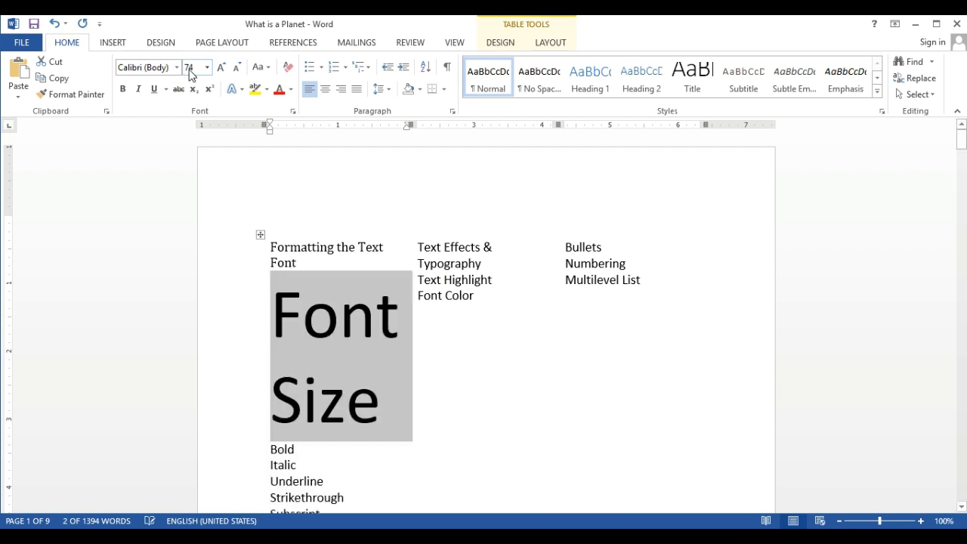
left_click(207, 67)
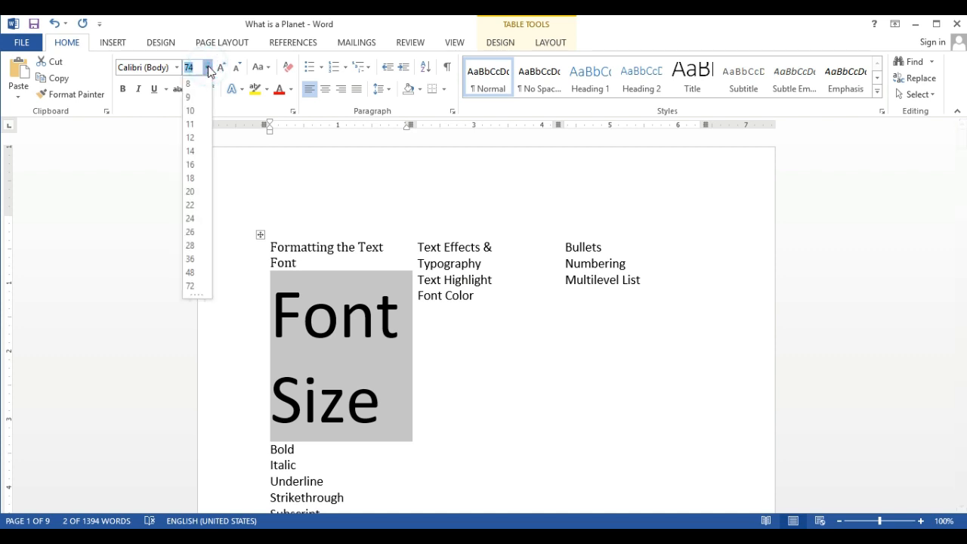
left_click(197, 149)
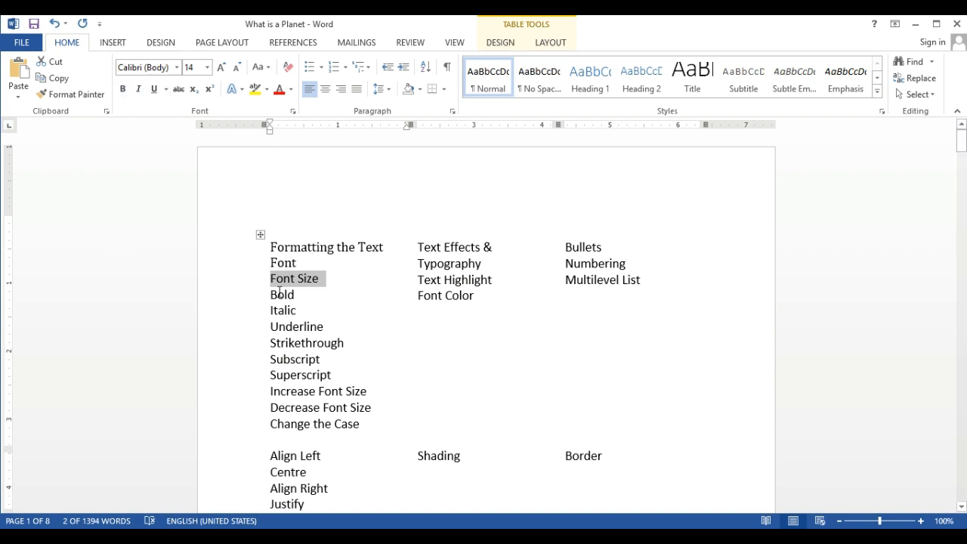
- Apply bold formatting to the word "Bold" in the first column
left_click_drag(302, 296, 261, 296)
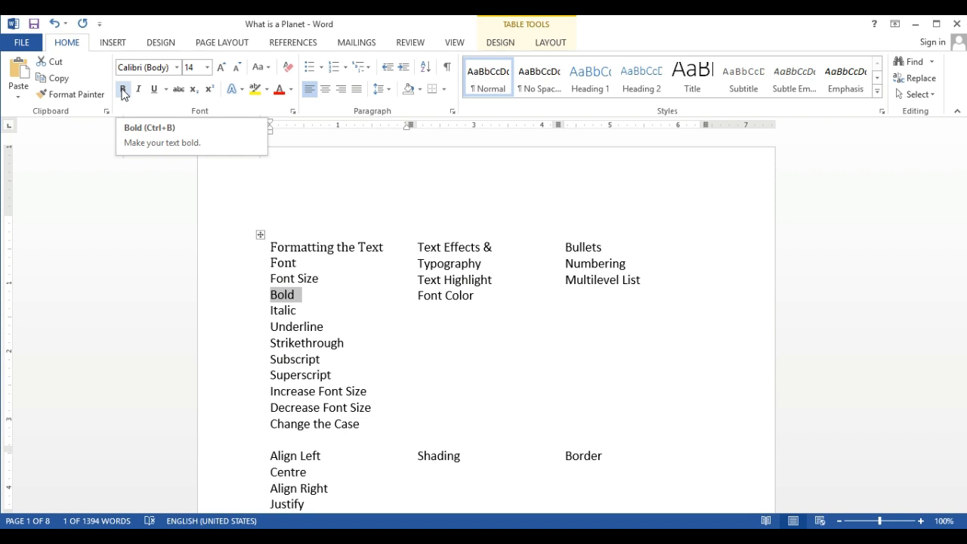
left_click(124, 90)
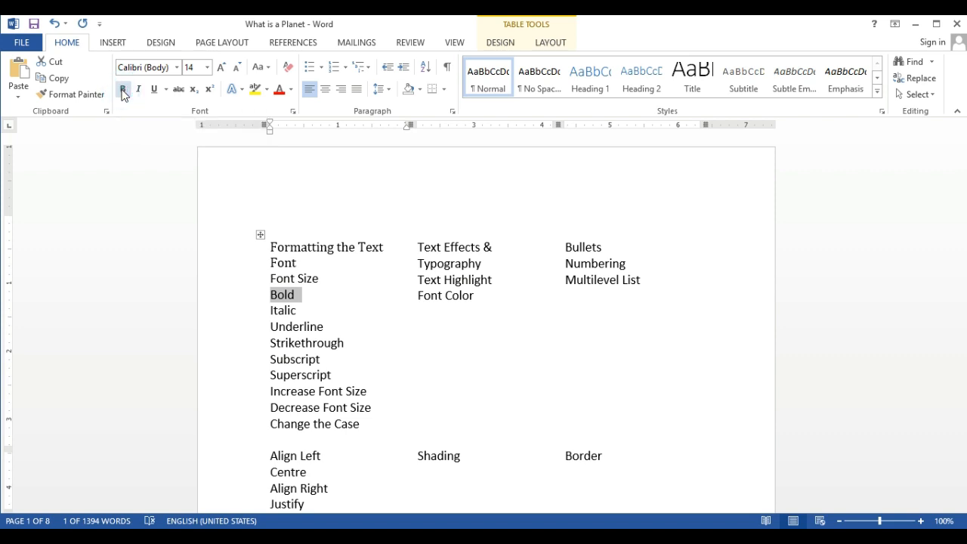
left_click(299, 303)
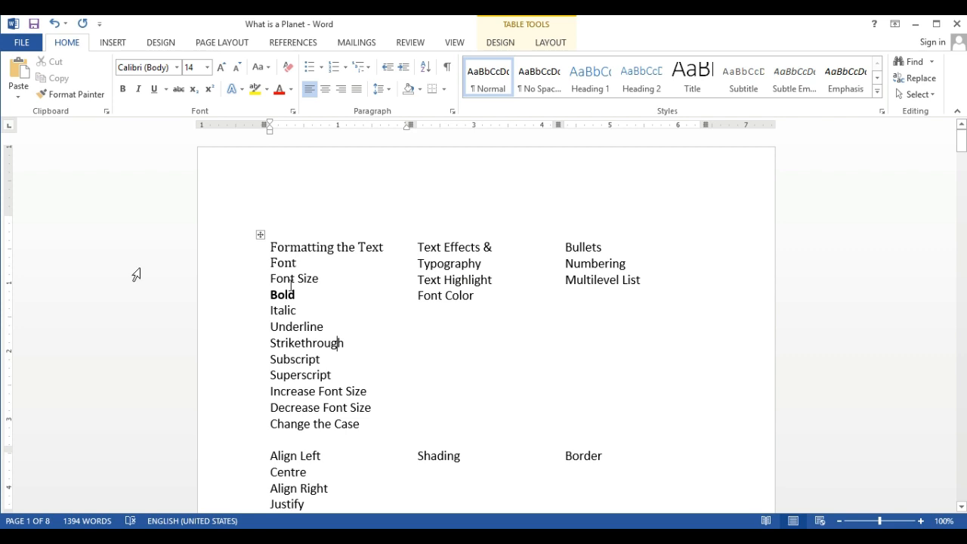
- Italicise the word "Italic" and underline the word "Underline" in the first column
left_click(303, 312)
double_click(273, 310)
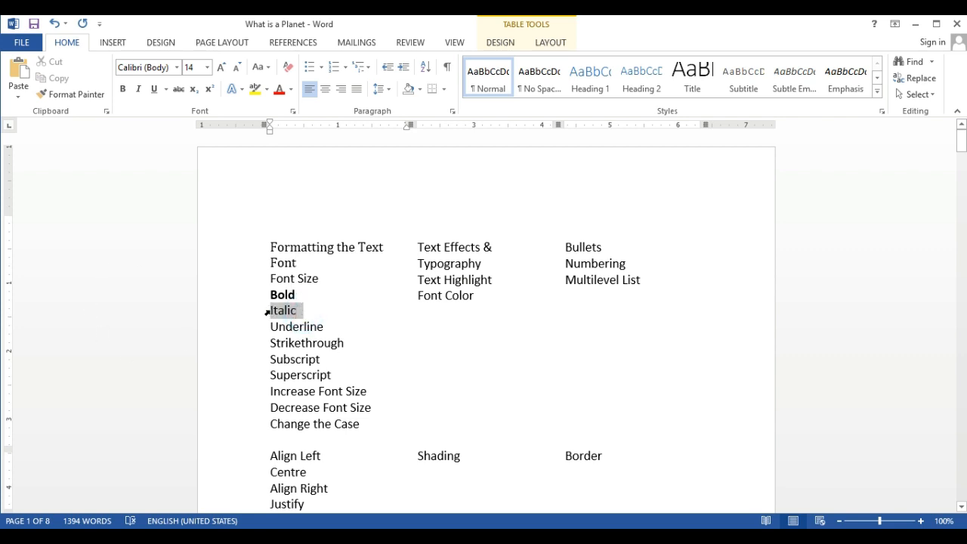
left_click(140, 90)
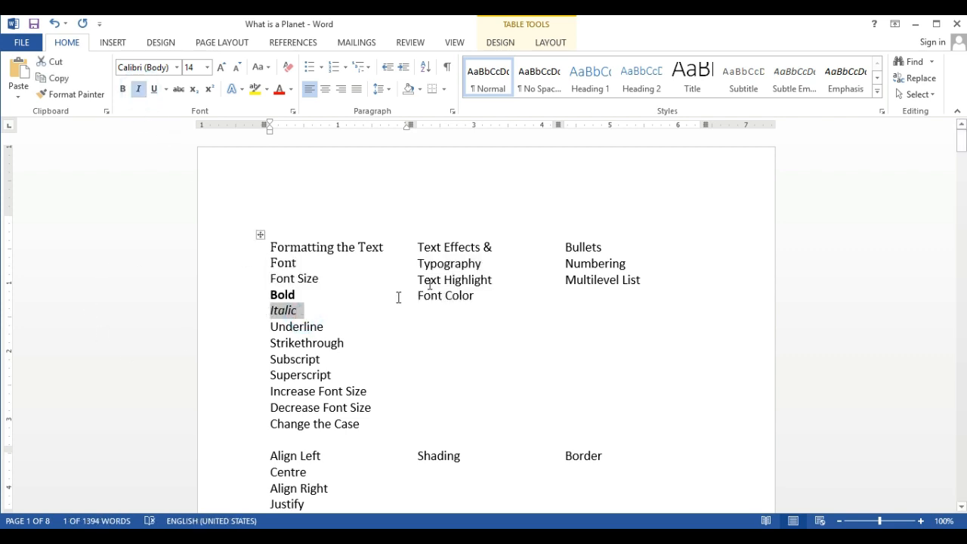
left_click_drag(327, 325, 254, 331)
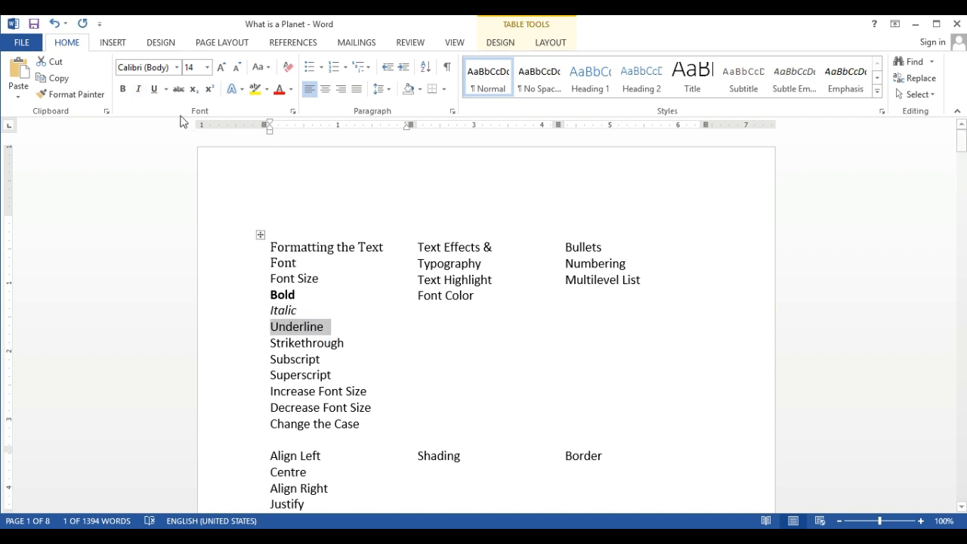
left_click(154, 90)
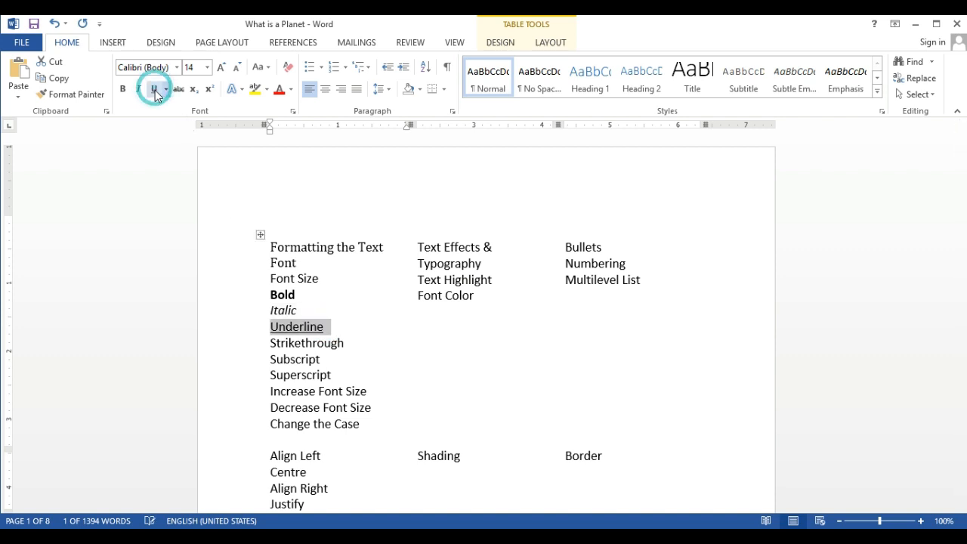
- Add italic and underline formatting to the word "Bold" on top of its bold style
left_click(297, 296)
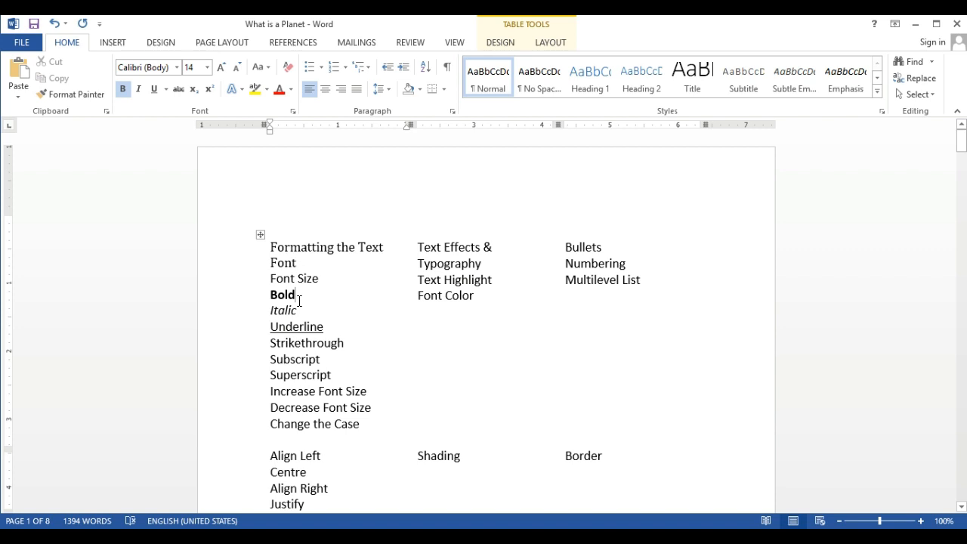
left_click_drag(299, 296, 270, 296)
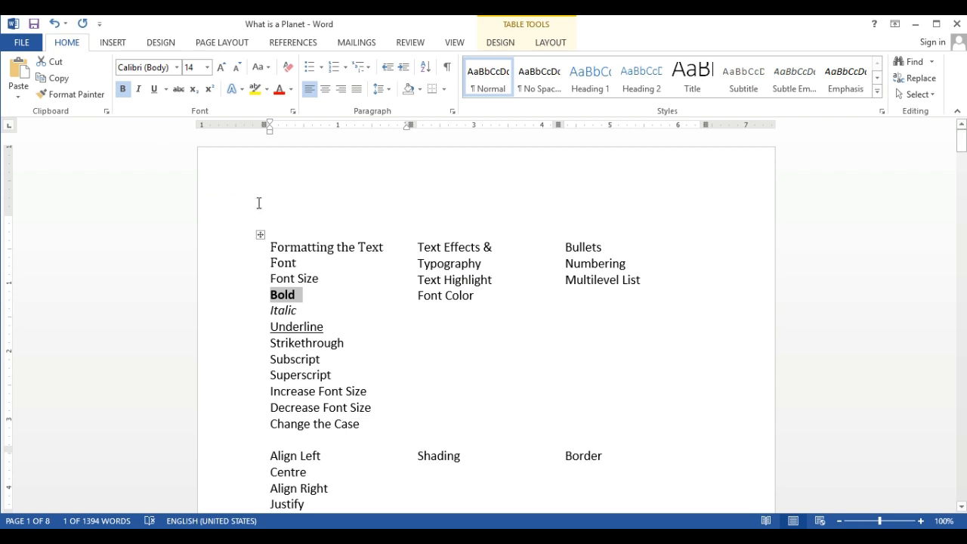
left_click(138, 93)
left_click(154, 90)
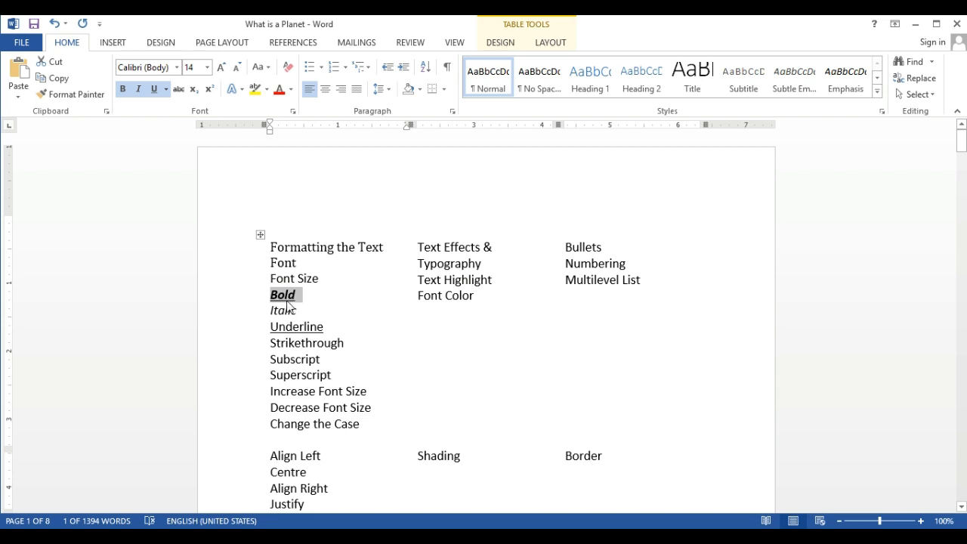
- Apply strikethrough formatting to the word "Strikethrough" in the first column
left_click(348, 340)
left_click_drag(349, 340, 262, 349)
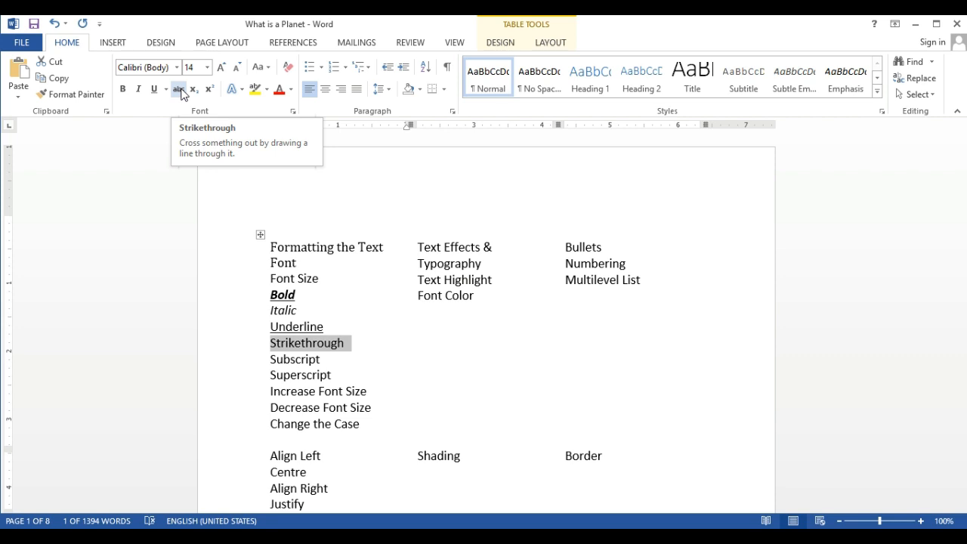
left_click(181, 91)
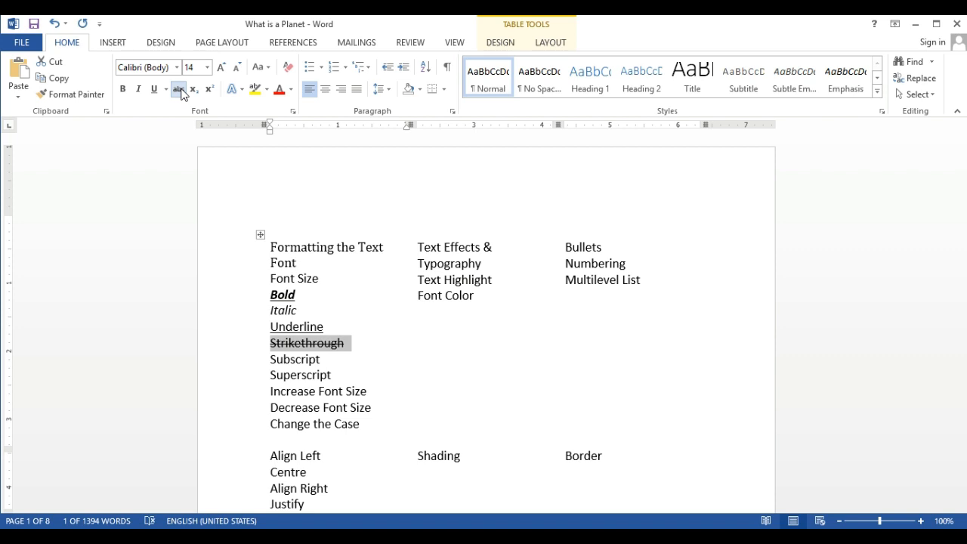
- Append "Male / Female" to the "Strikethrough" line and remove the strikethrough formatting from the whole entry
left_click(343, 343)
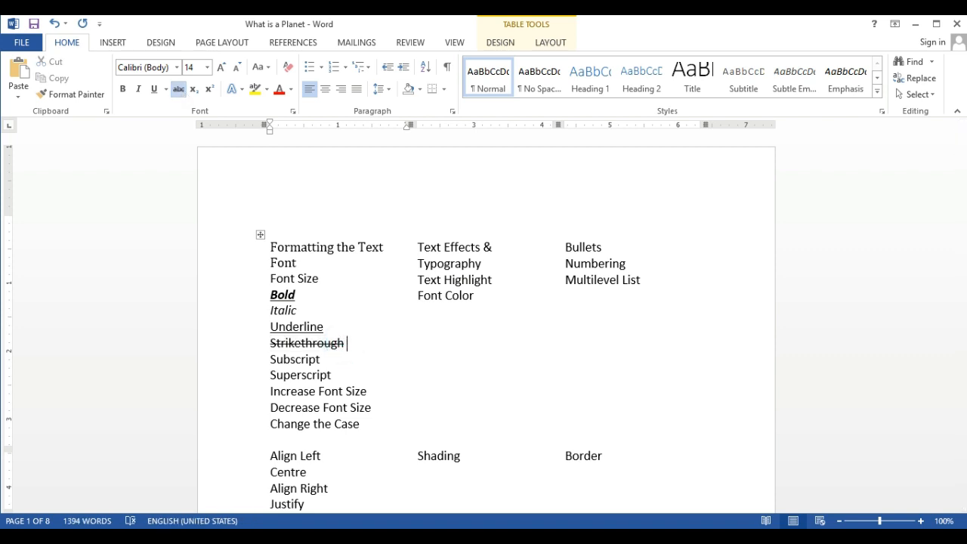
type("Male / Female")
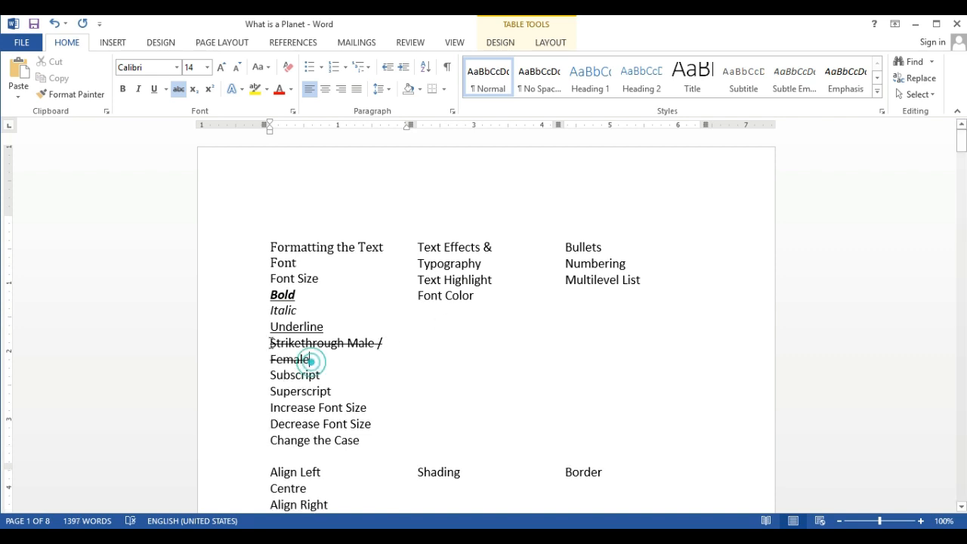
left_click_drag(313, 358, 262, 339)
left_click(178, 89)
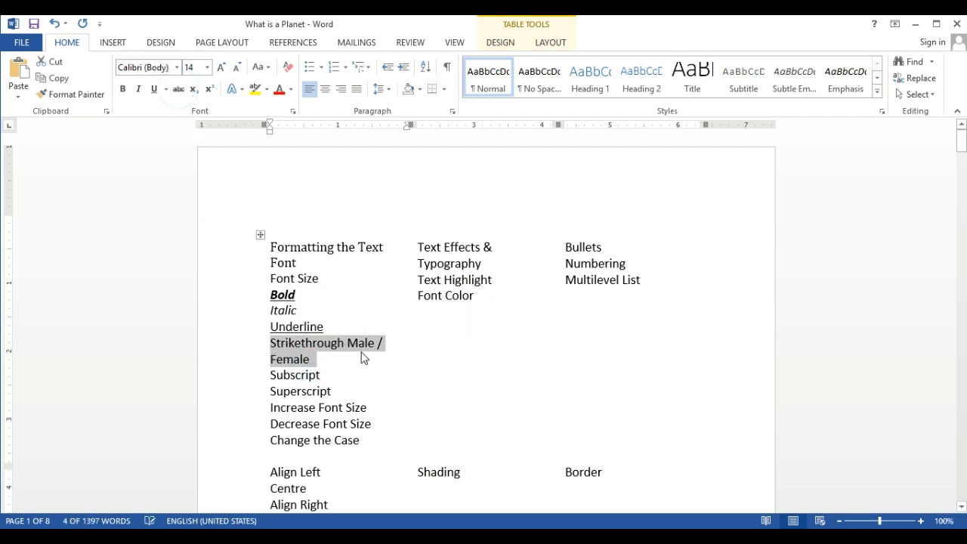
- Apply strikethrough formatting to the word "Female" in the "Strikethrough" entry
left_click(337, 360)
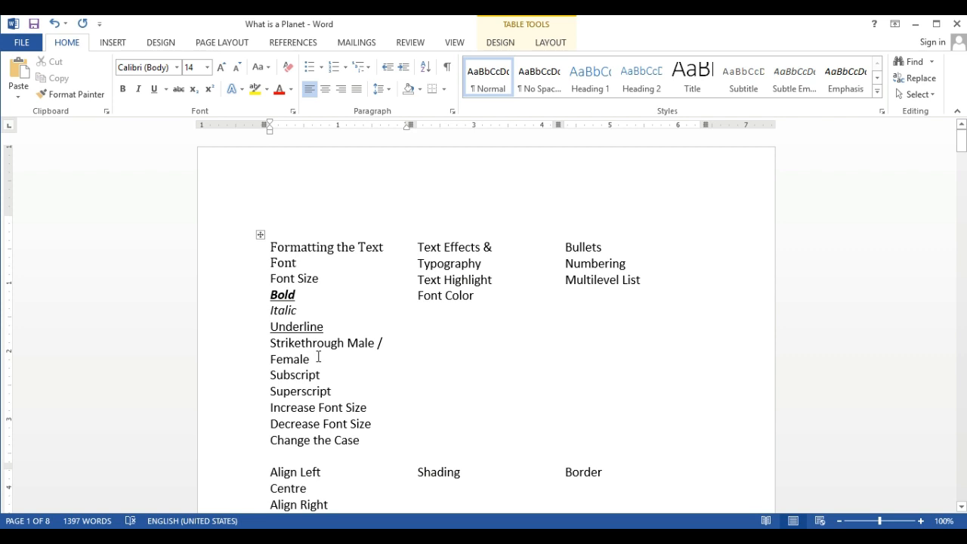
left_click_drag(312, 359, 272, 359)
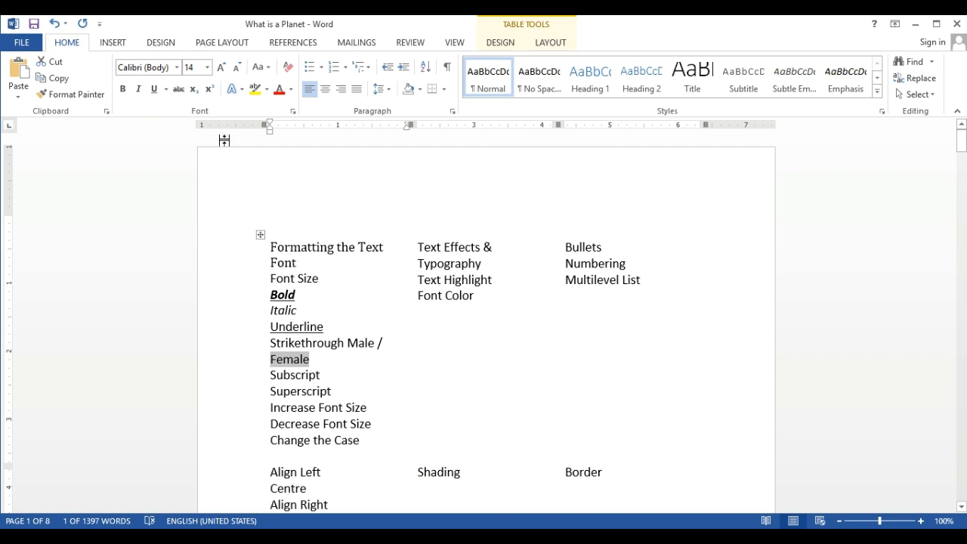
left_click(182, 91)
- Try subscript formatting on the whole word "Subscript" in the first column and undo it
left_click_drag(328, 377, 271, 376)
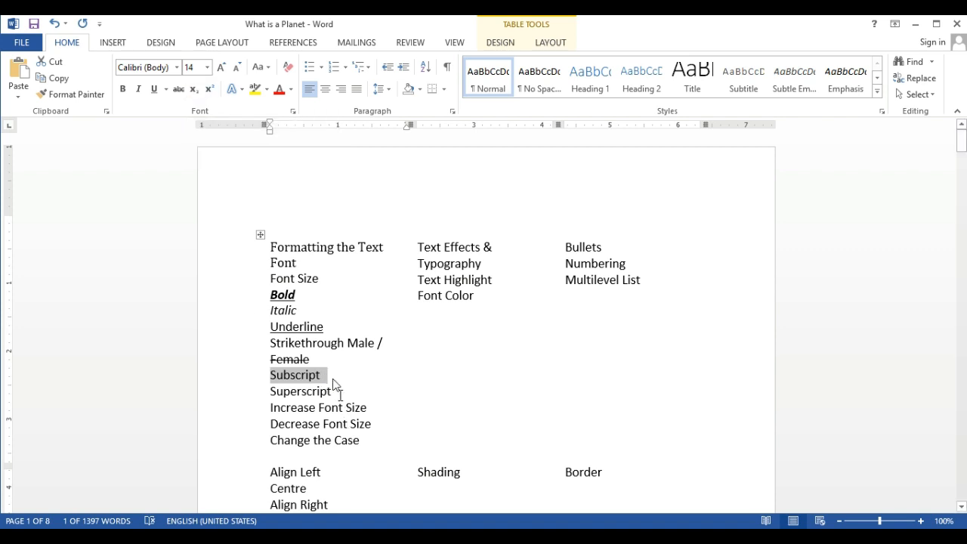
left_click(327, 371)
left_click_drag(324, 376, 270, 376)
left_click(195, 89)
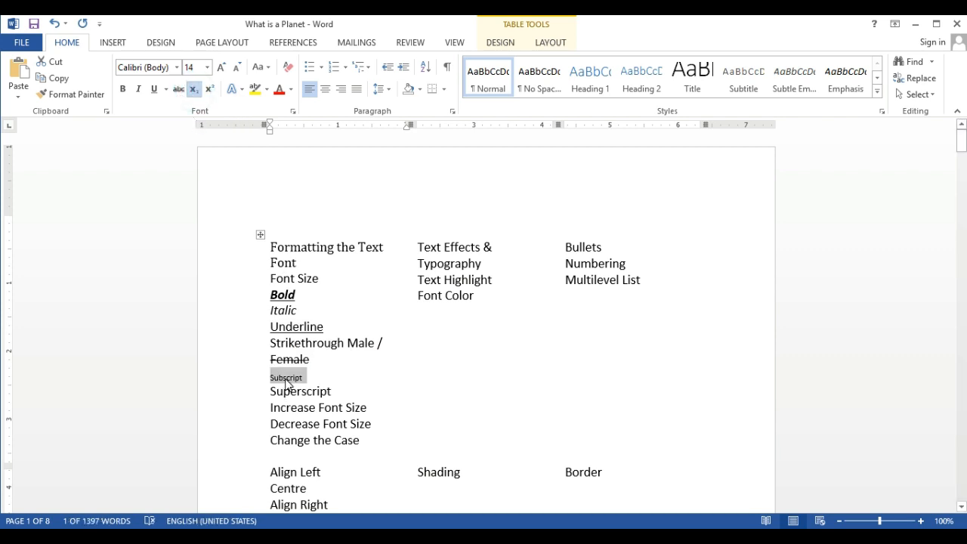
key("ctrl+z")
left_click(320, 372)
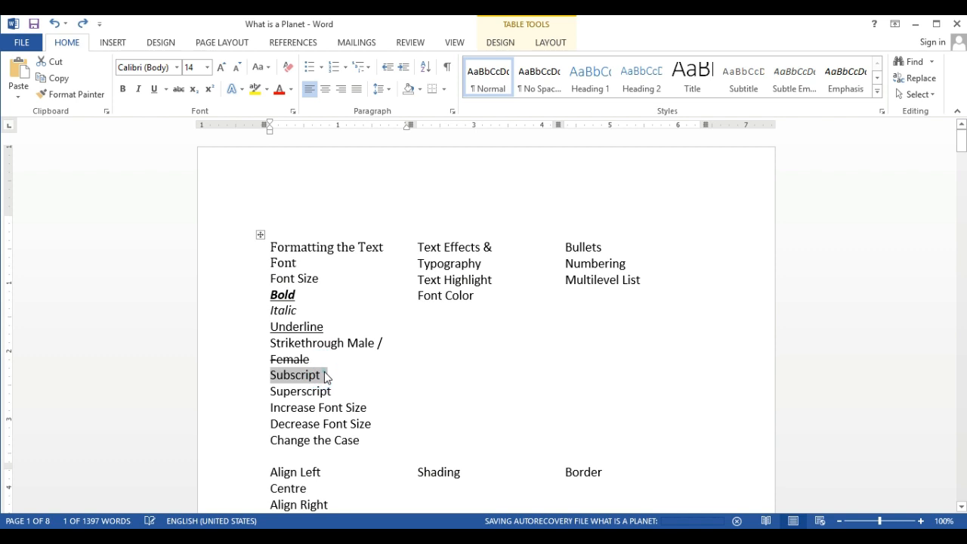
- Try subscript formatting on the letters "ubscript" after the initial S and undo it
left_click_drag(321, 371, 276, 375)
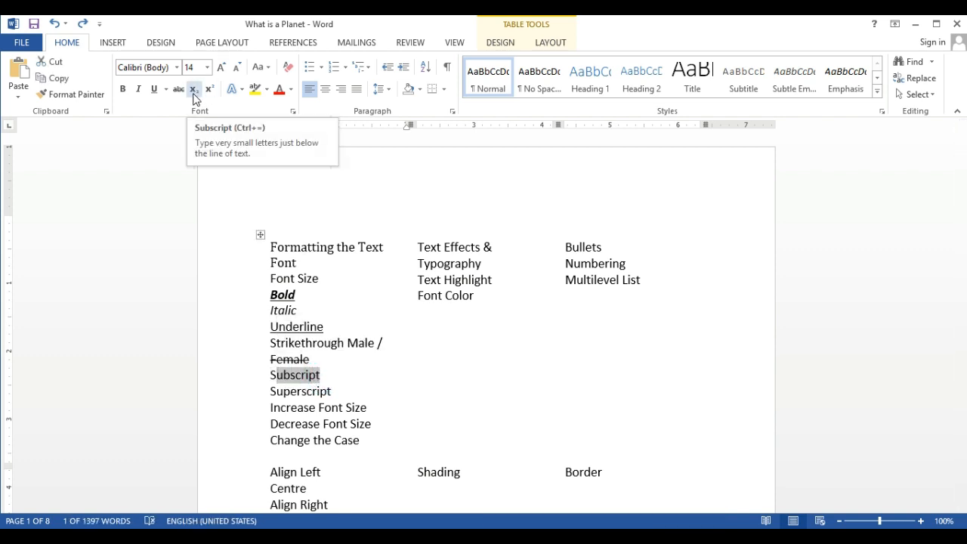
left_click(193, 90)
left_click(319, 381)
left_click(308, 375)
key("ctrl+z")
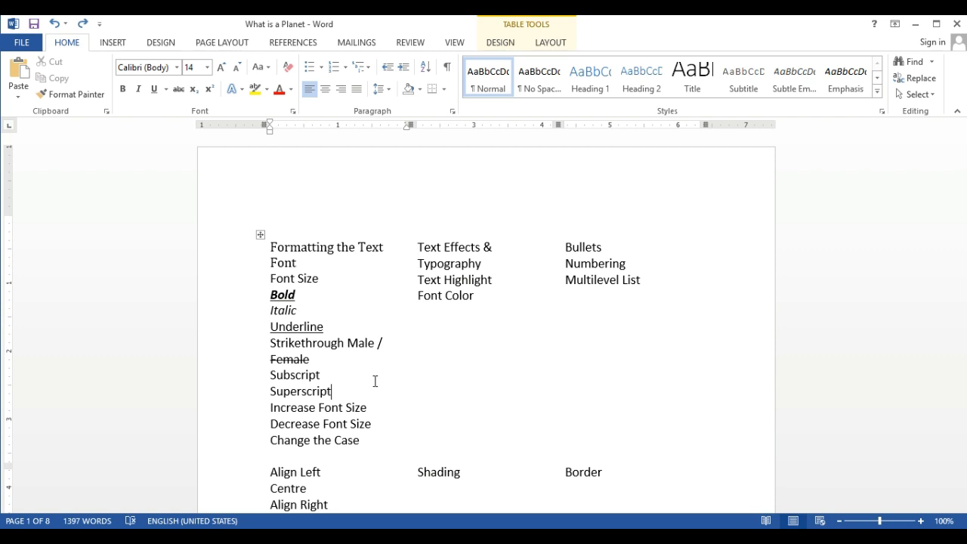
- Append "360" to the "Superscript" entry and format its final 0 as superscript
type("360")
key("shift+Left")
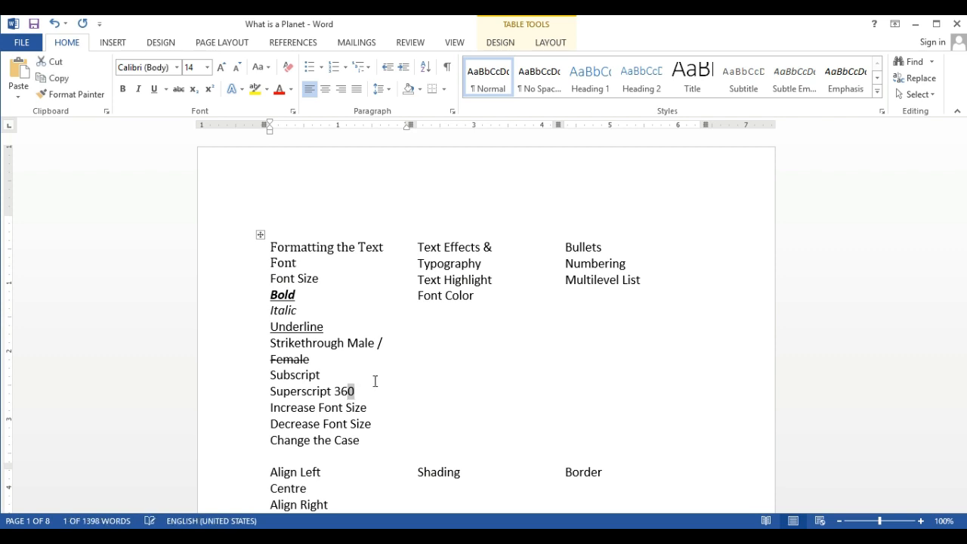
left_click(209, 92)
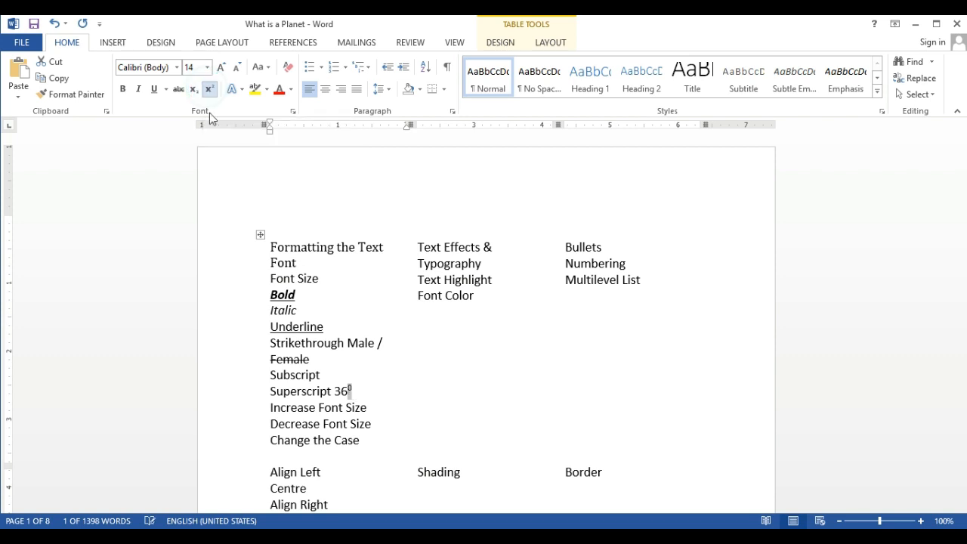
left_click(385, 408)
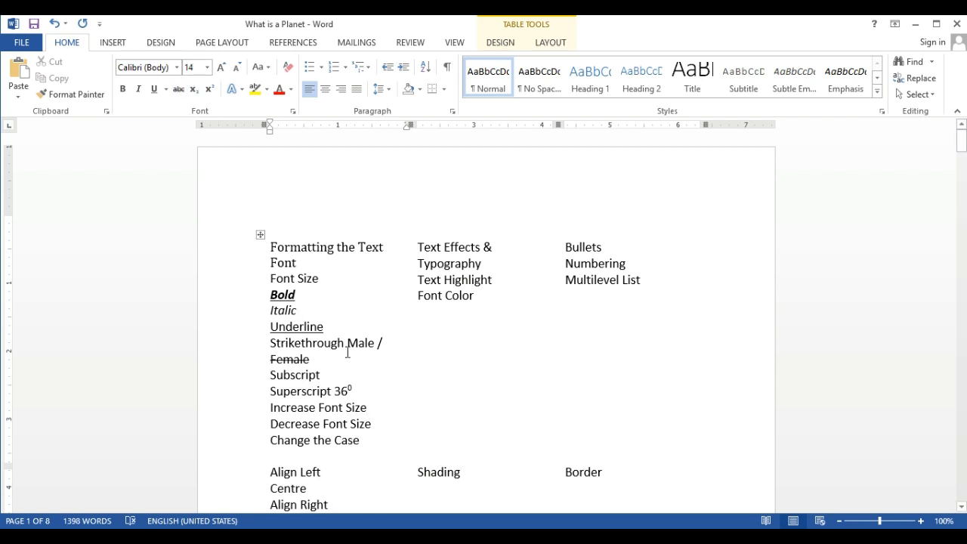
- Enlarge the "Increase Font Size" entry to 20 points and bring it back to 16 points
left_click_drag(367, 408, 270, 408)
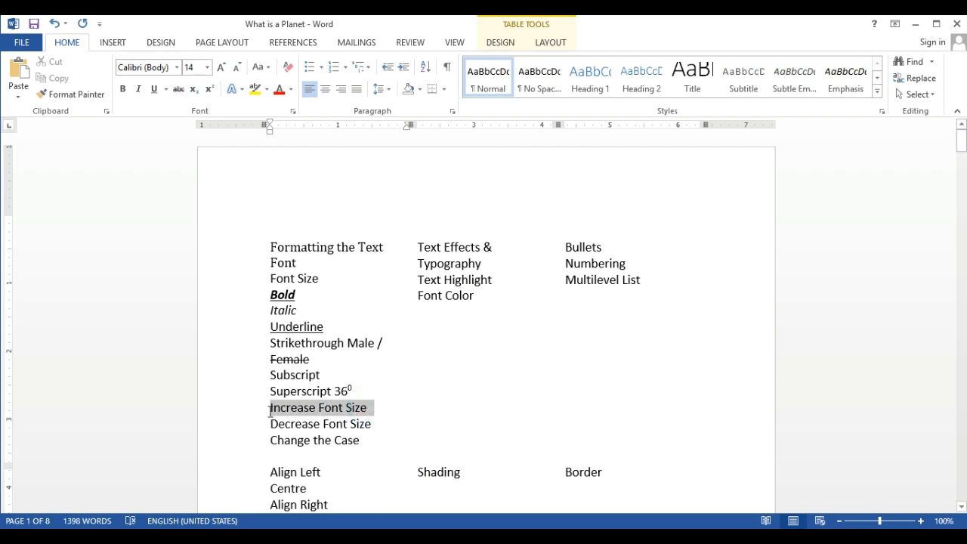
left_click(320, 416)
left_click_drag(368, 408, 276, 411)
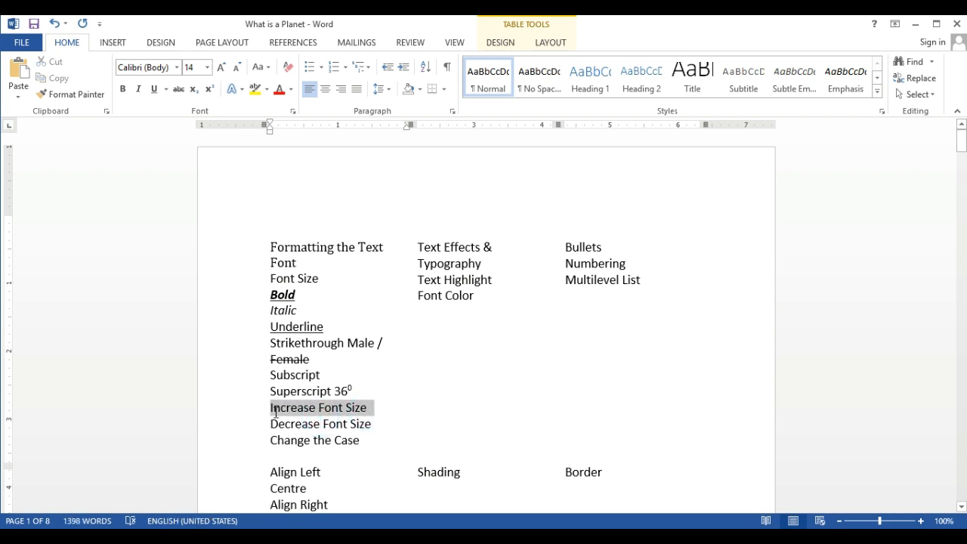
left_click(221, 68)
left_click(221, 68)
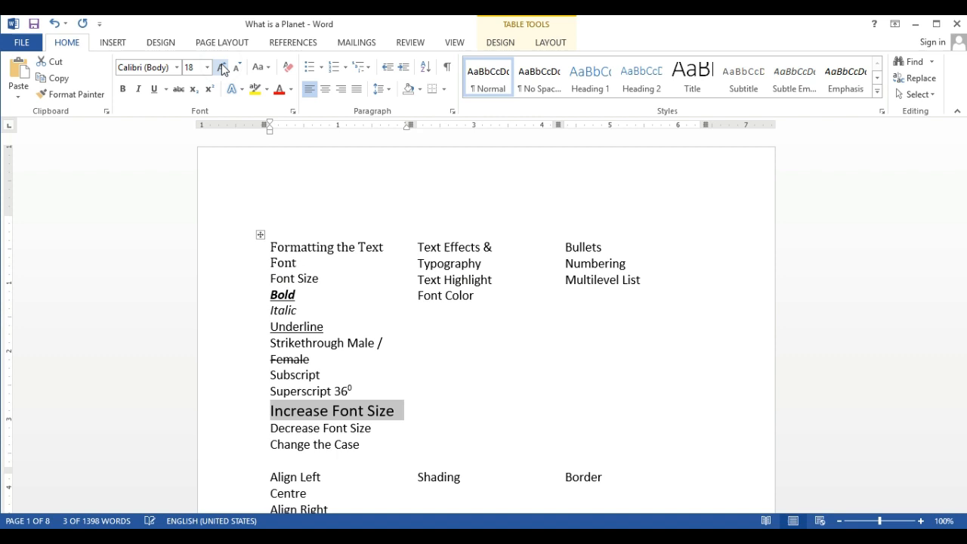
left_click(222, 68)
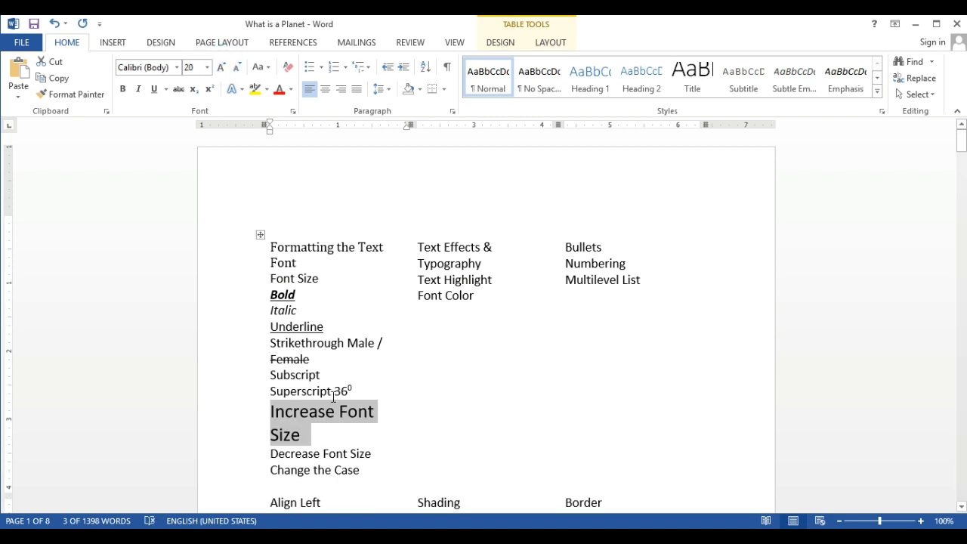
key("ctrl+shift+comma")
key("ctrl+shift+comma")
- Shrink the "Increase Font Size" and "Decrease Font Size" entries by two size steps and undo the last reduction
left_click(378, 424)
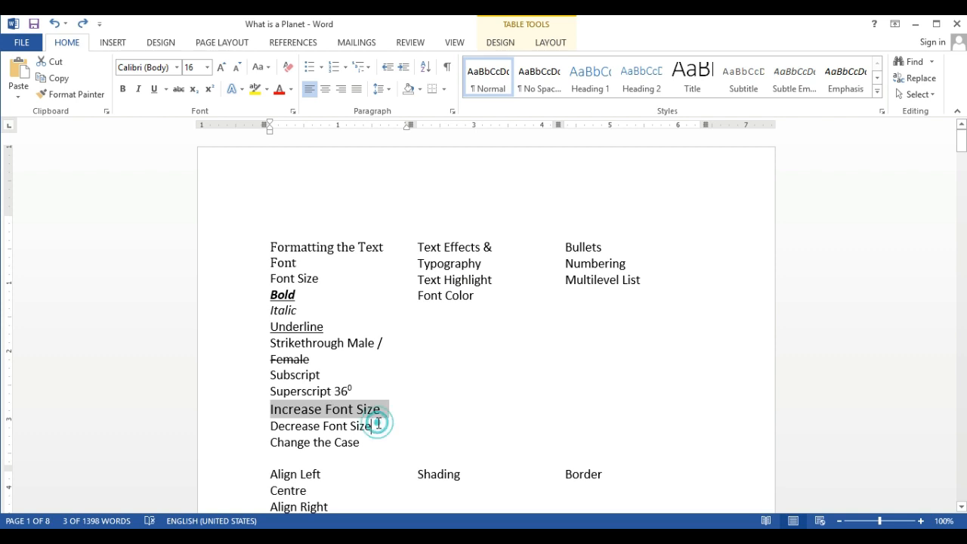
left_click(242, 72)
left_click(241, 72)
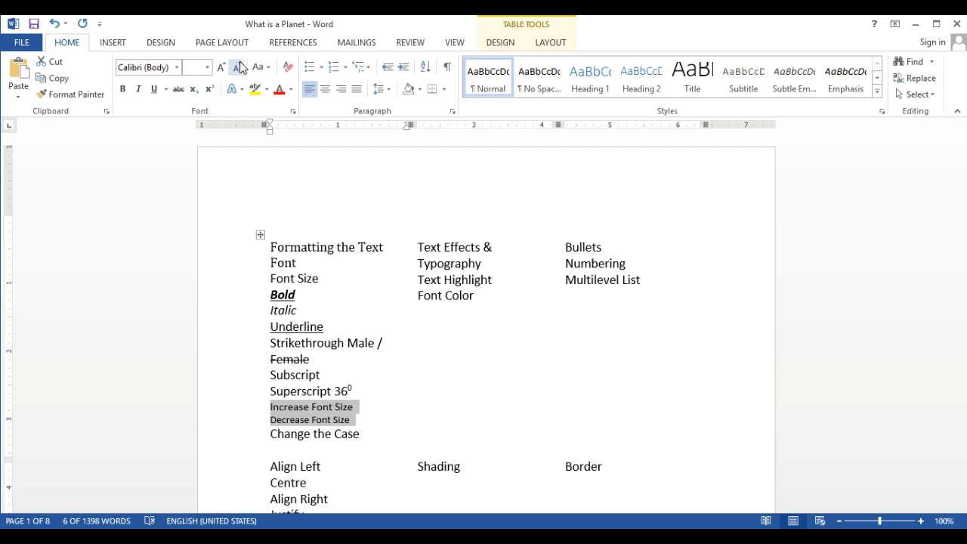
key("ctrl+z")
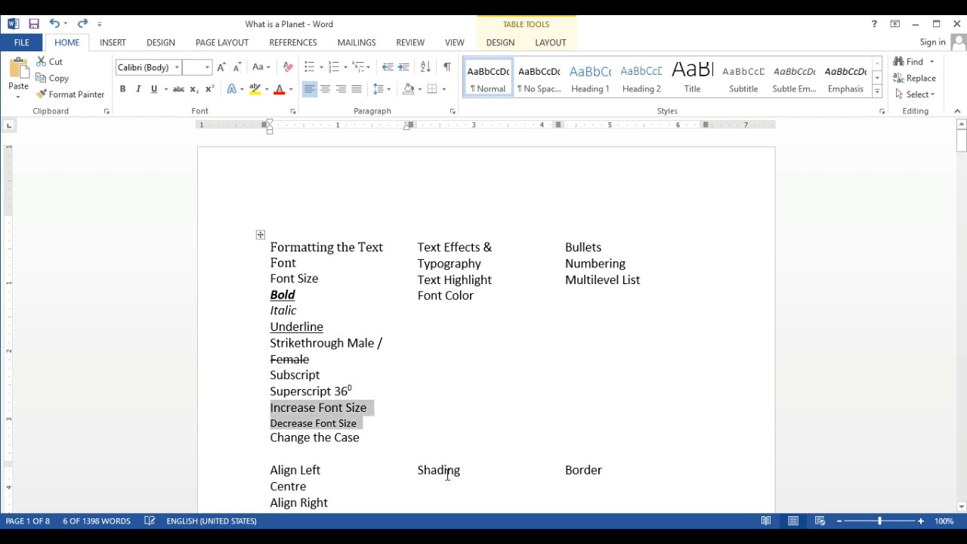
left_click(364, 439)
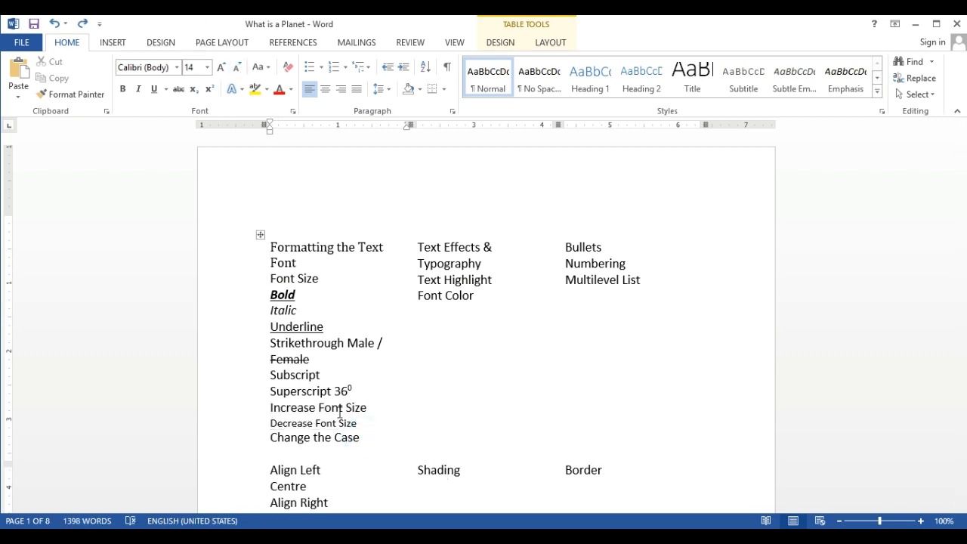
left_click_drag(362, 440, 266, 440)
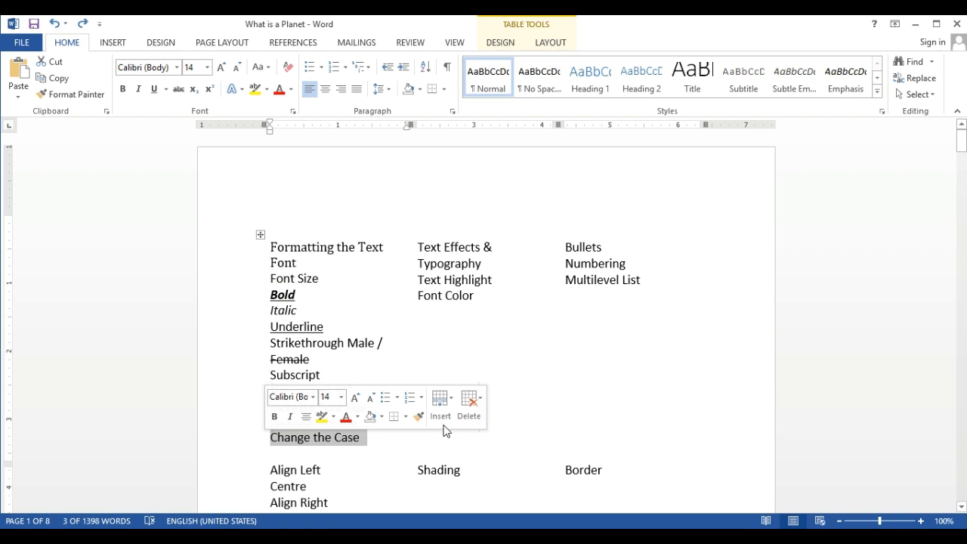
left_click(264, 68)
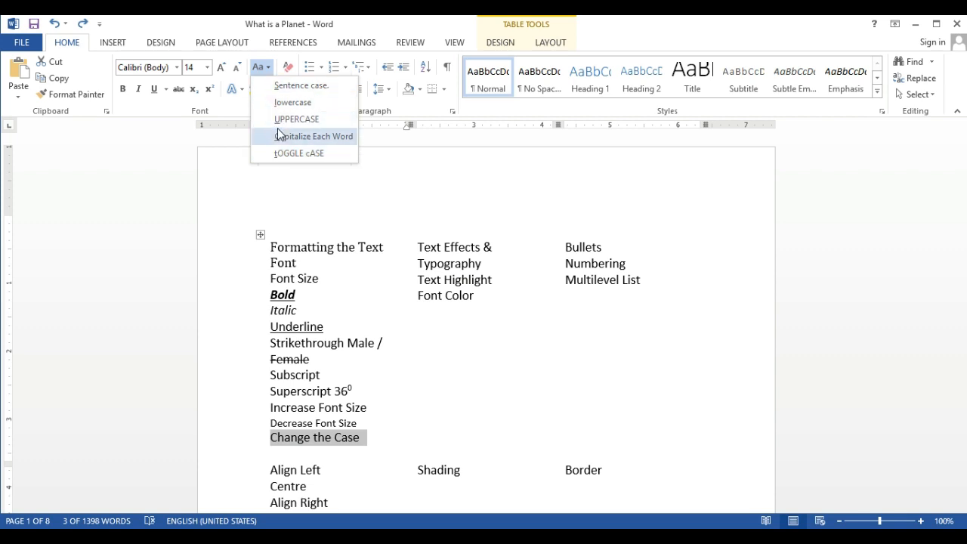
left_click(410, 363)
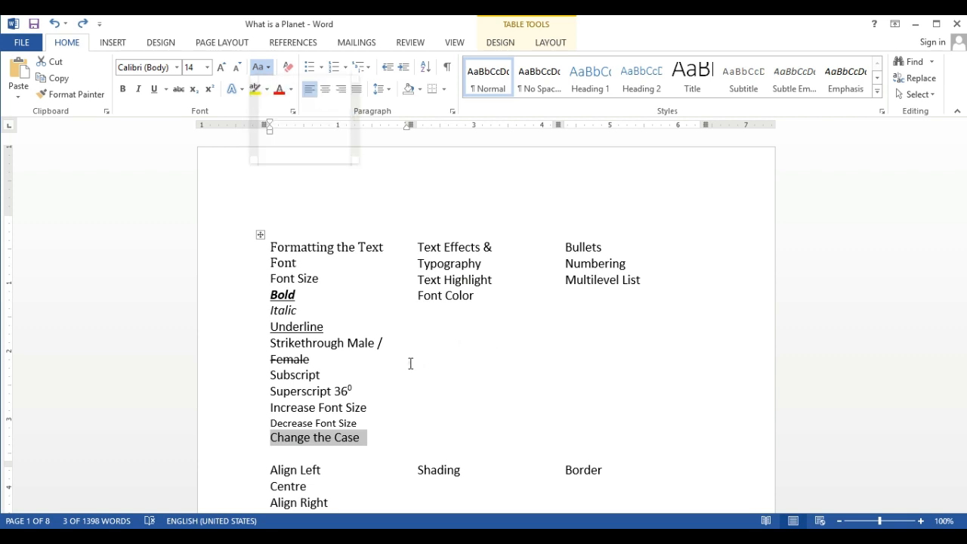
left_click(370, 437)
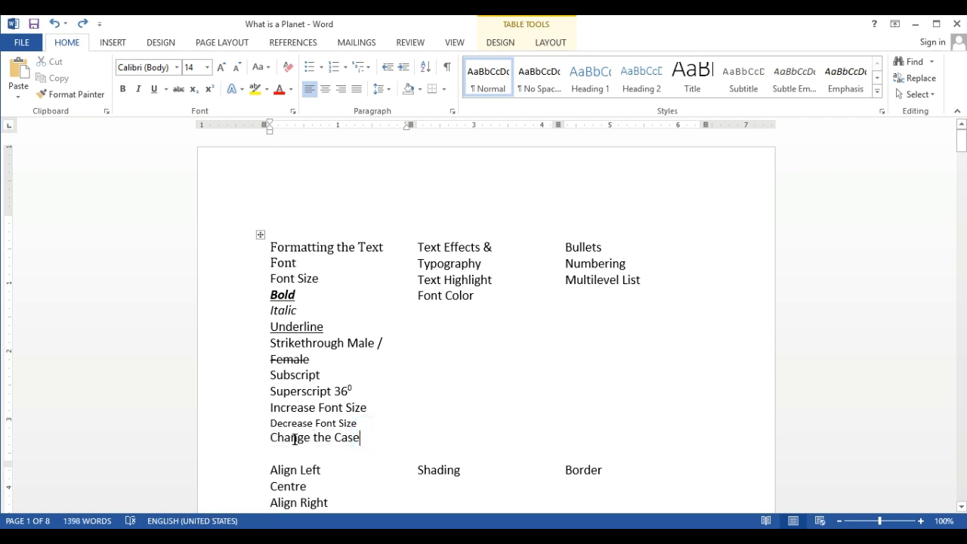
left_click(270, 437)
left_click(342, 437)
left_click(316, 436)
- Convert the "Change the Case" entry to UPPERCASE
left_click_drag(368, 436, 271, 438)
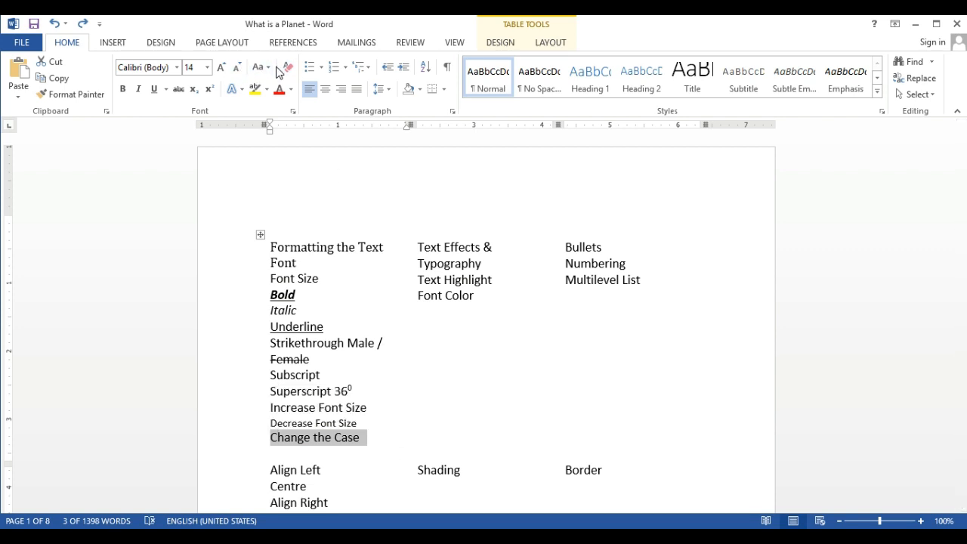
left_click(269, 67)
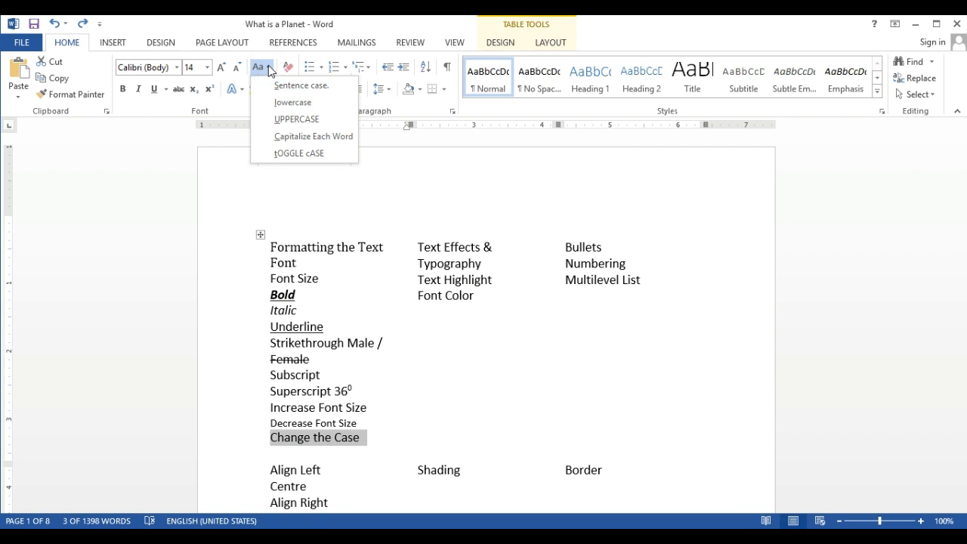
left_click(277, 118)
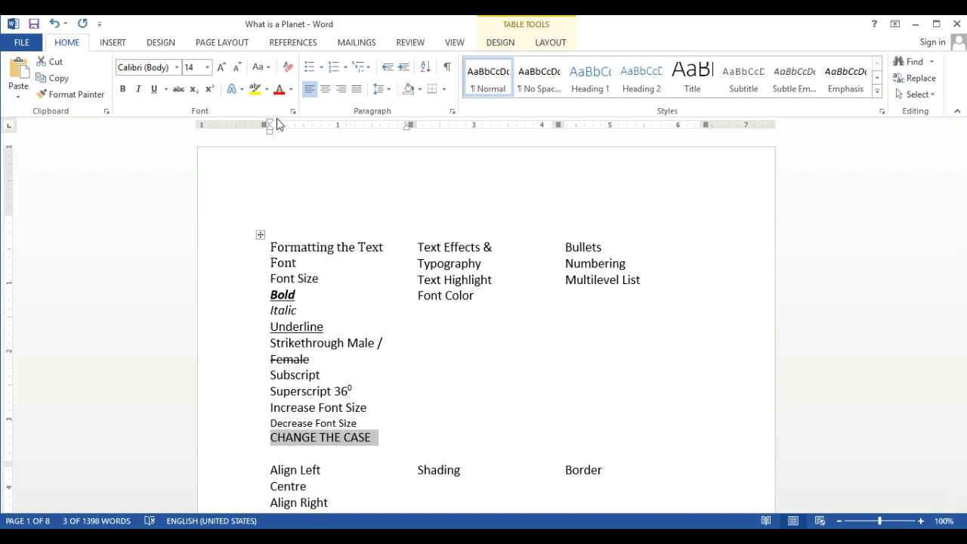
- Switch the "Change the Case" entry to lowercase and from there to Sentence case
left_click(261, 67)
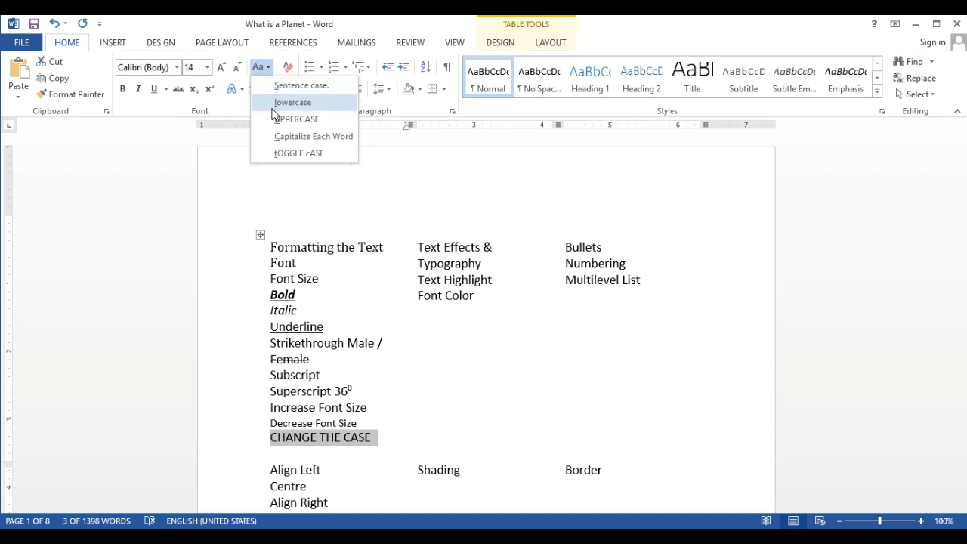
left_click(276, 102)
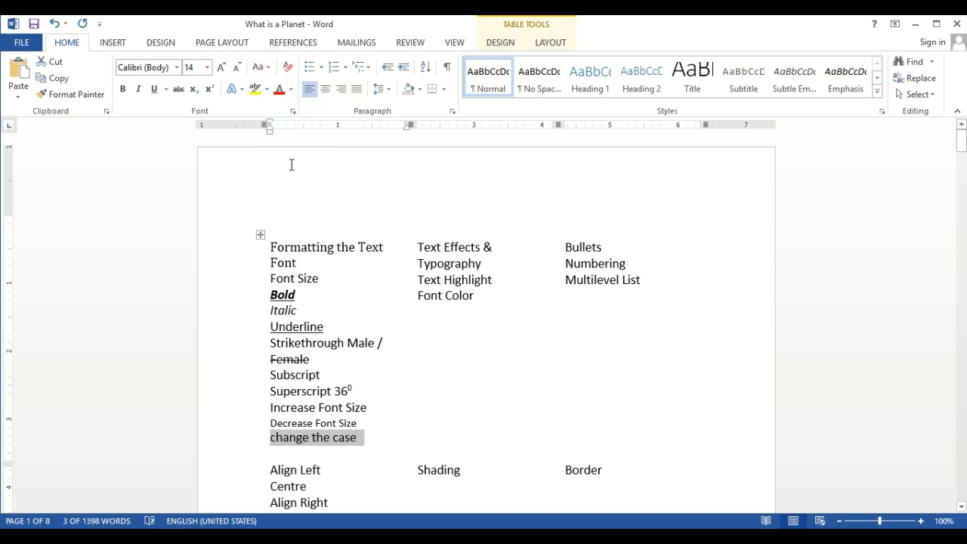
left_click(261, 68)
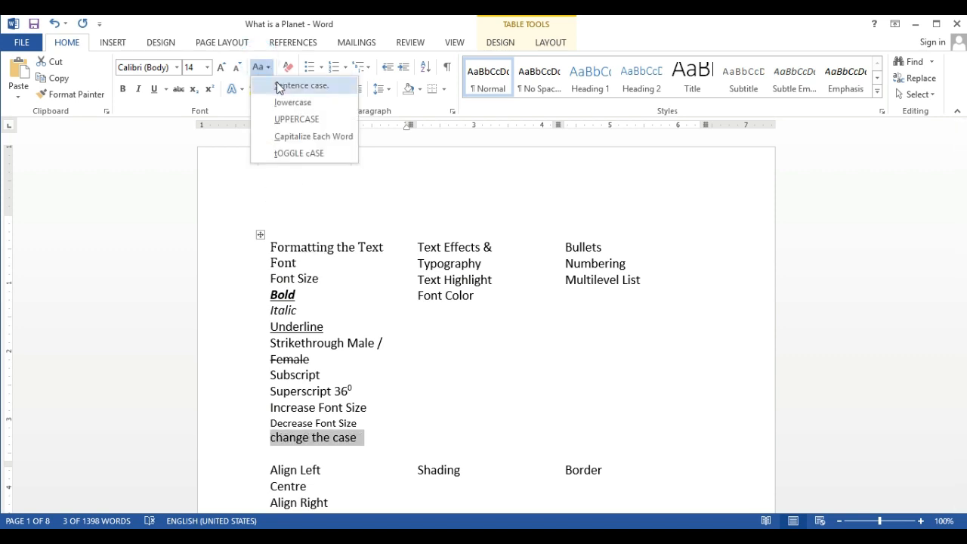
left_click(278, 86)
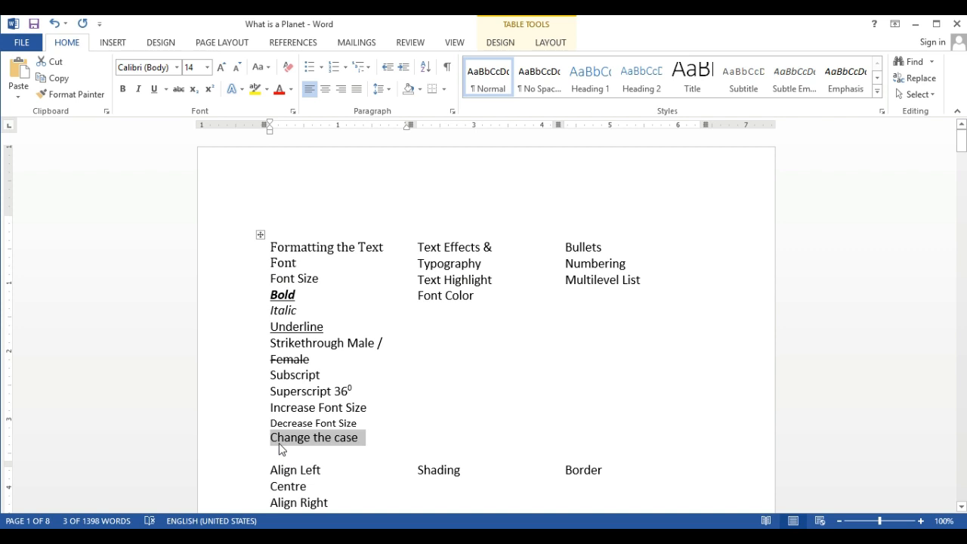
- Apply Capitalize Each Word to the "Change the Case" entry
left_click(267, 68)
left_click(291, 136)
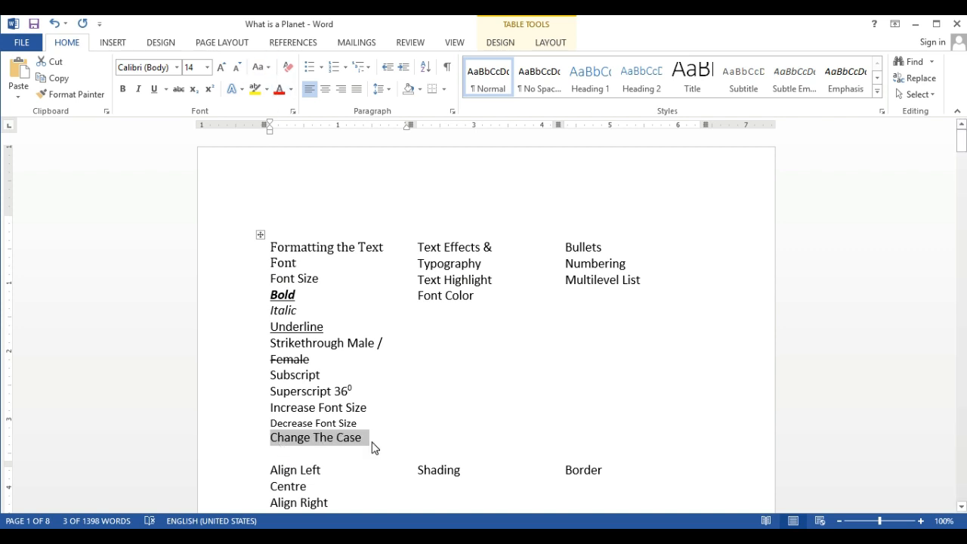
left_click(264, 67)
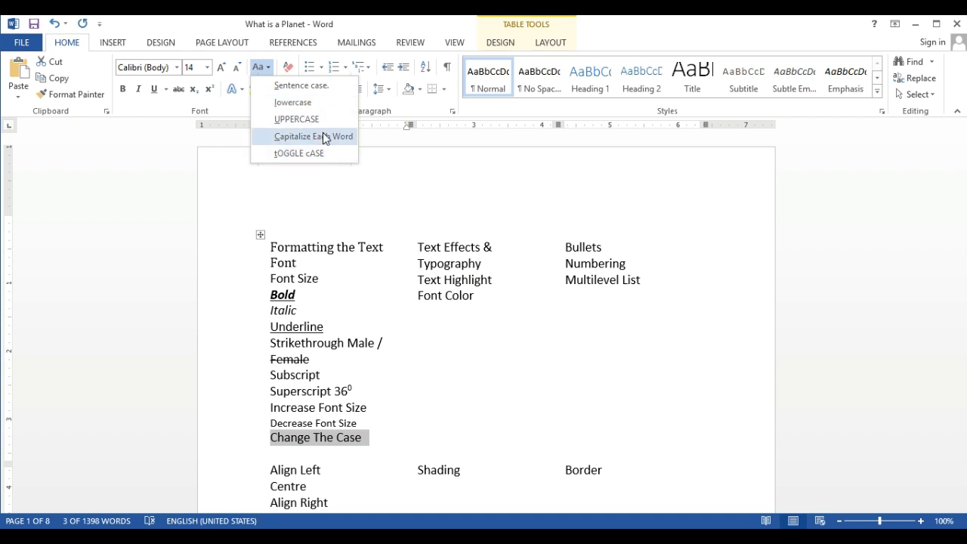
left_click(369, 432)
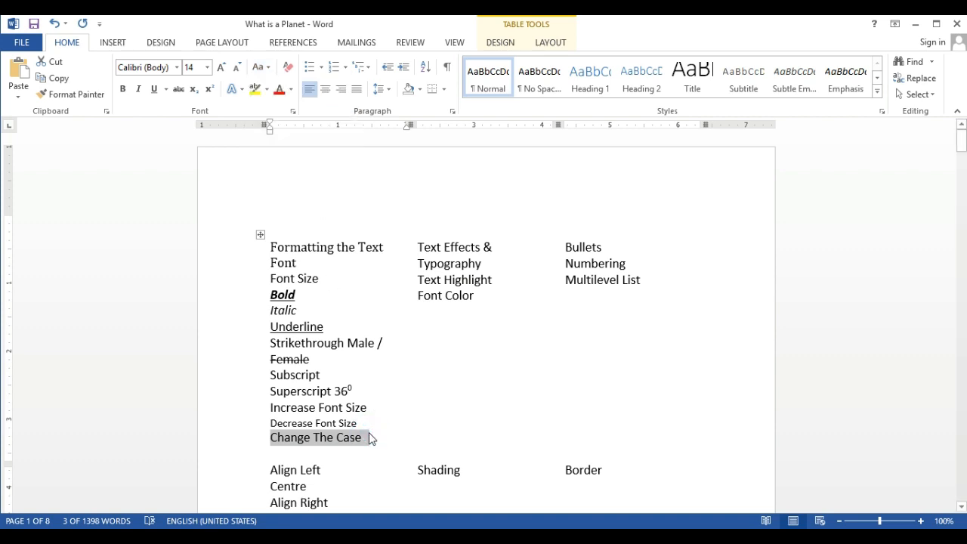
- Apply tOGGLE cASE to the "Change The Case" entry
left_click(364, 438)
left_click_drag(364, 438, 270, 438)
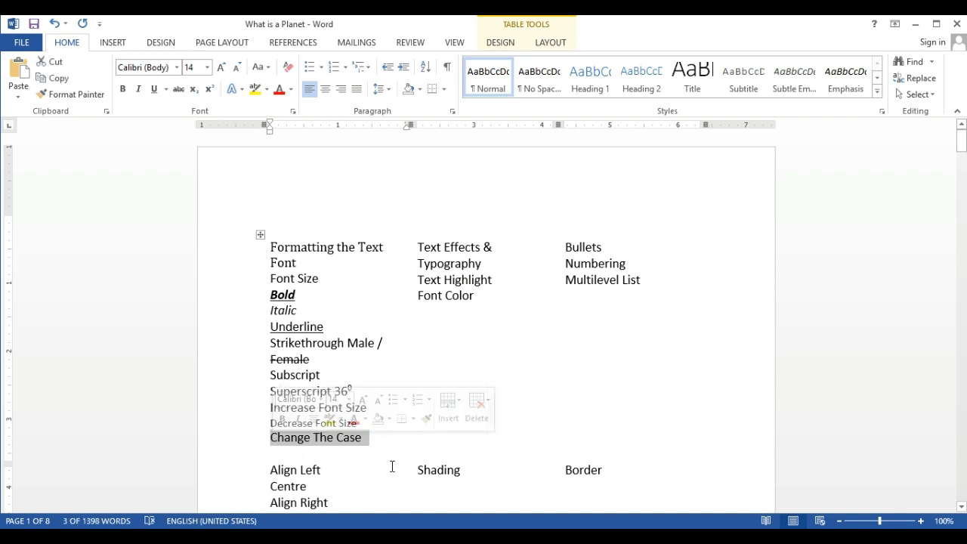
left_click(261, 67)
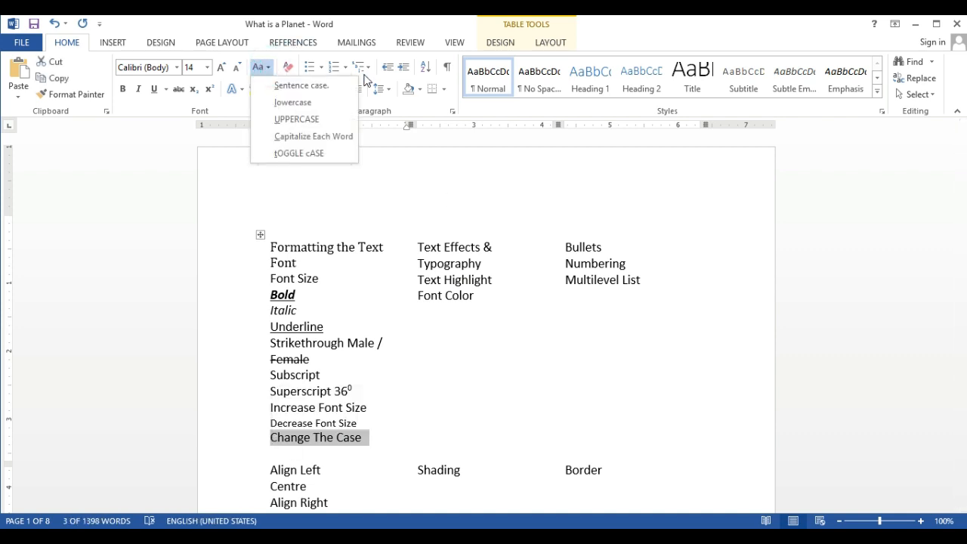
left_click(320, 151)
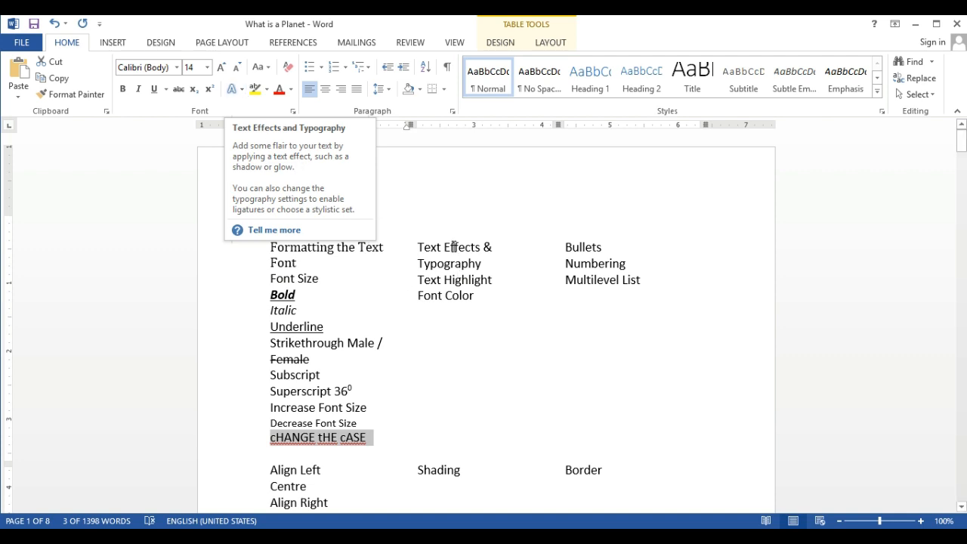
- Apply the Fill - Blue, Accent 1, Shadow text effect to the "Text Effects & Typography" entry
left_click(453, 246)
left_click_drag(488, 264, 417, 264)
left_click(481, 265)
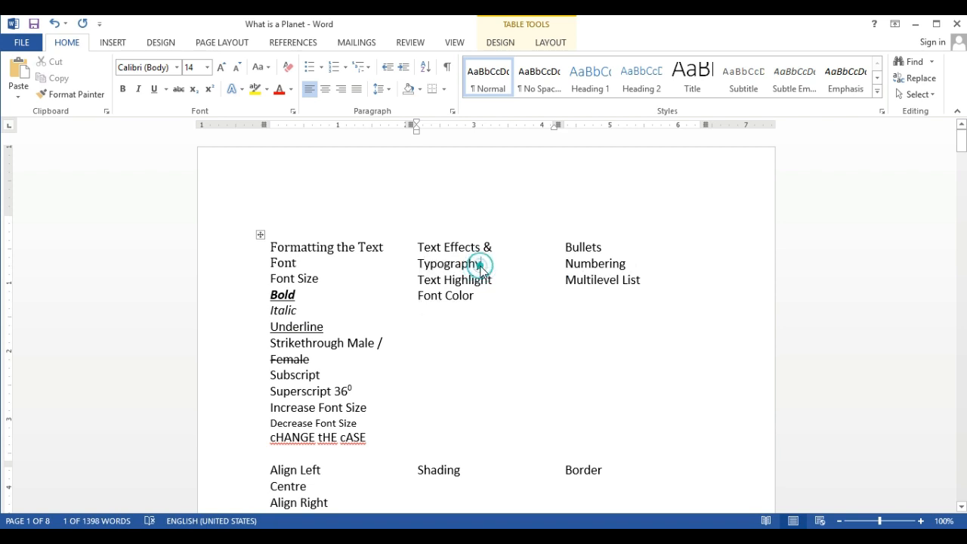
mouse_move(481, 265)
left_mouse_down()
mouse_move(411, 250)
mouse_move(417, 260)
mouse_move(483, 265)
left_mouse_up()
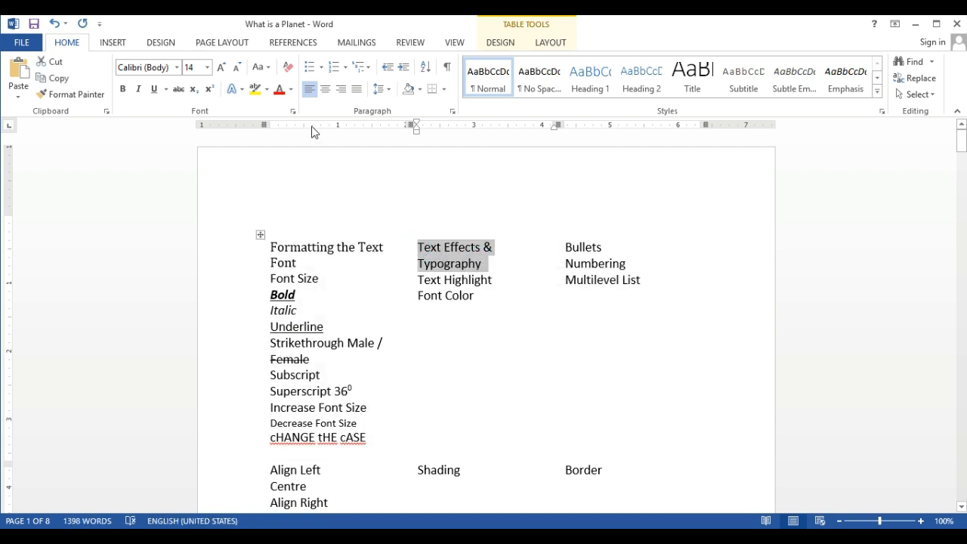
left_click(242, 90)
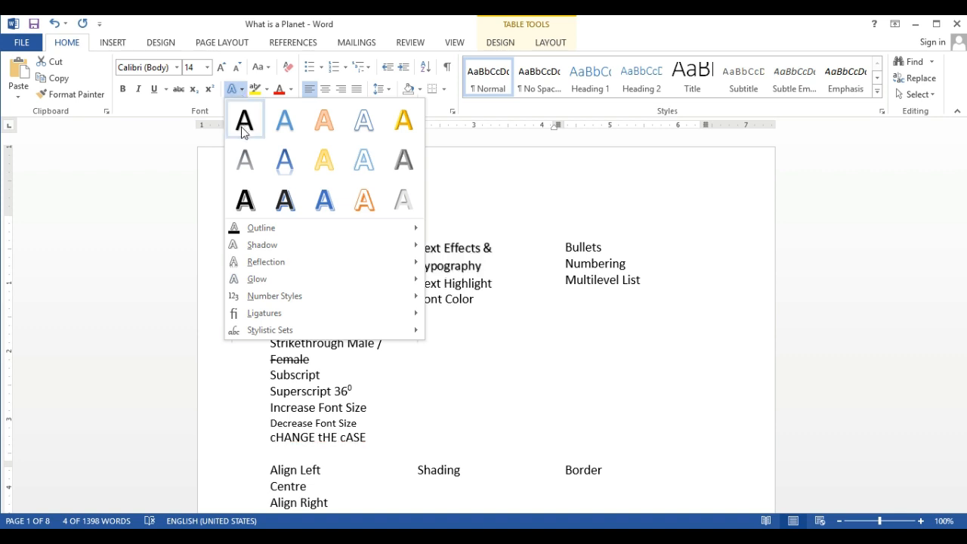
left_click(284, 121)
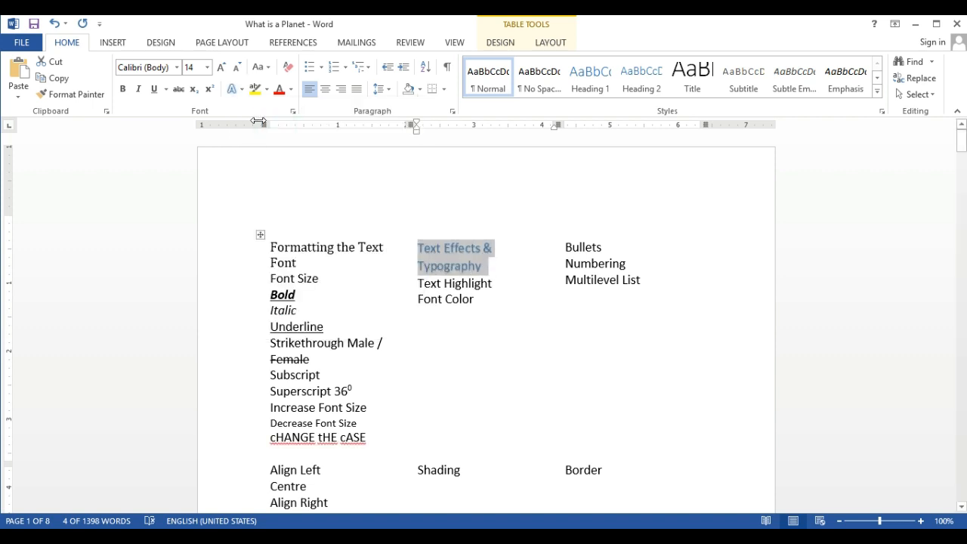
- Try the bold blue shadowed text effect on "Text Effects & Typography" and replace it with the white, orange-outlined effect with hard shadow
left_click(232, 89)
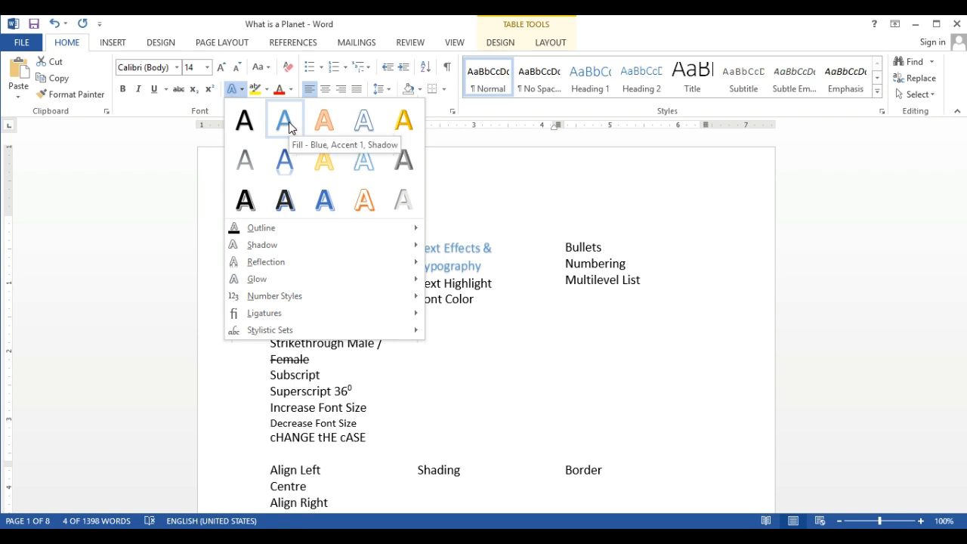
left_click(330, 202)
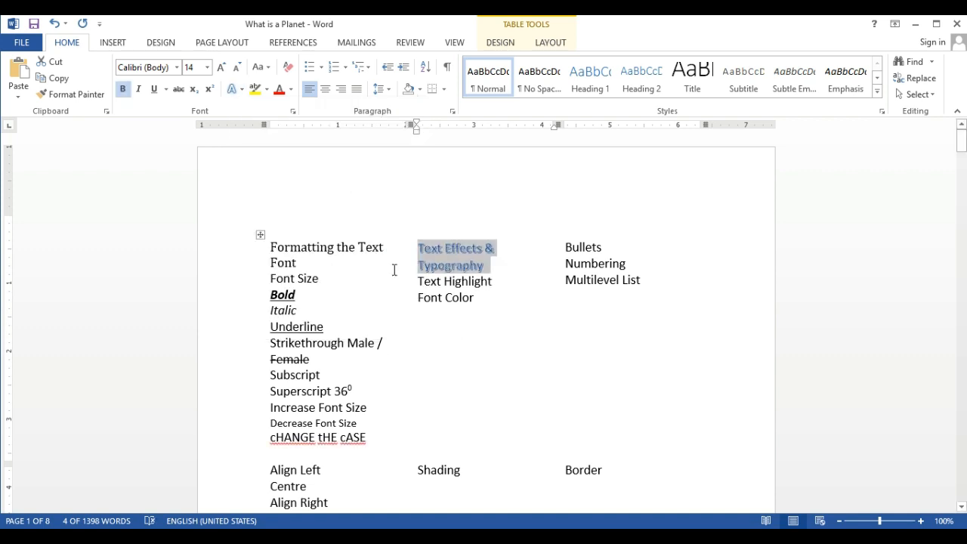
left_click(245, 91)
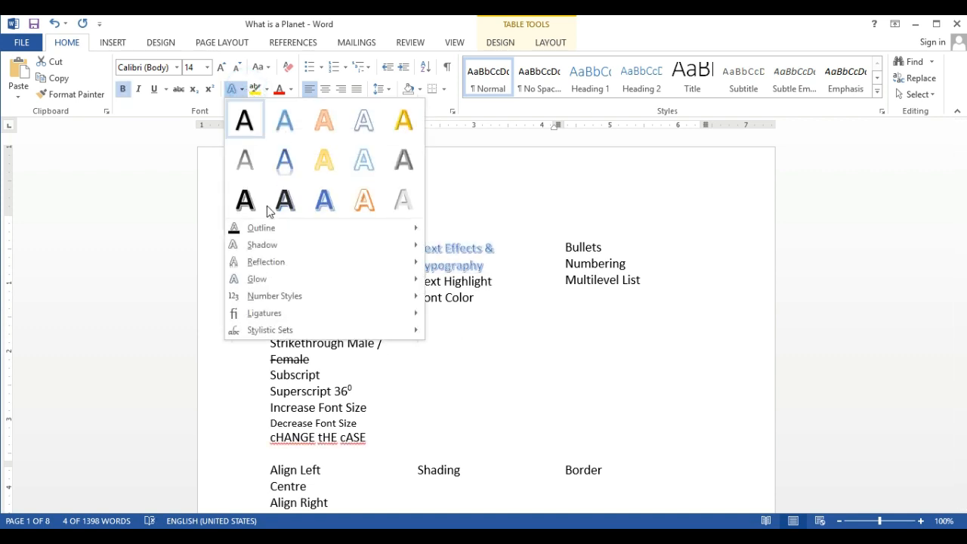
left_click(359, 205)
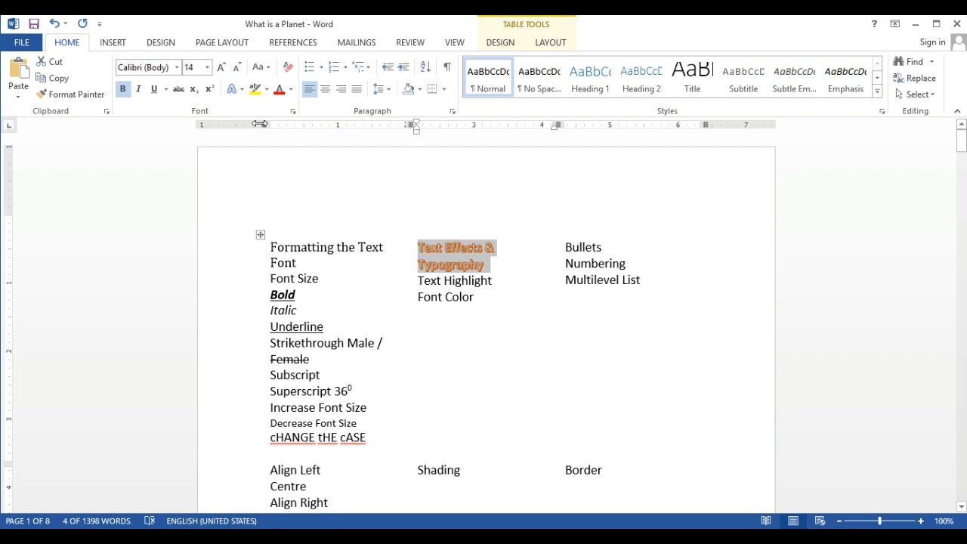
- Browse the outline and shadow options and give "Text Effects & Typography" the first reflection variation of the second row
left_click(242, 89)
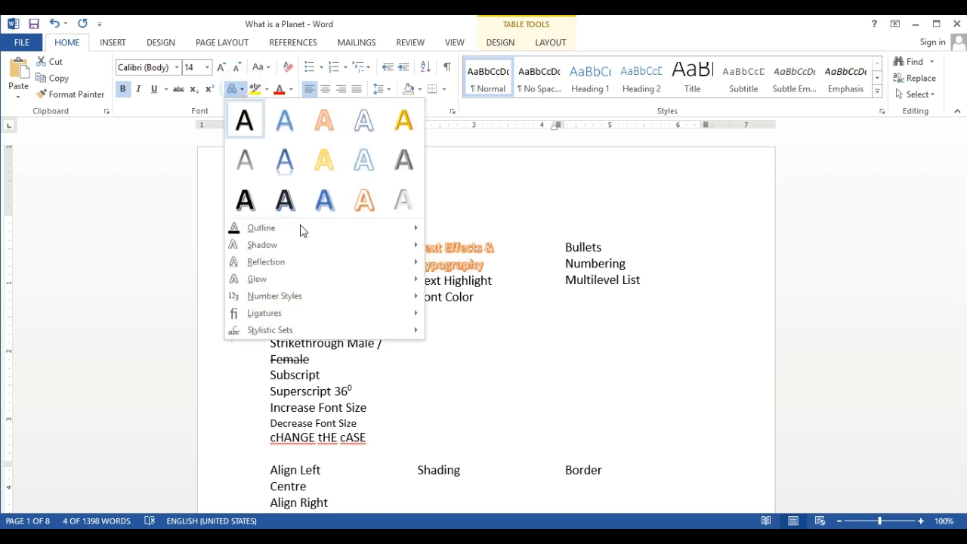
mouse_move(300, 228)
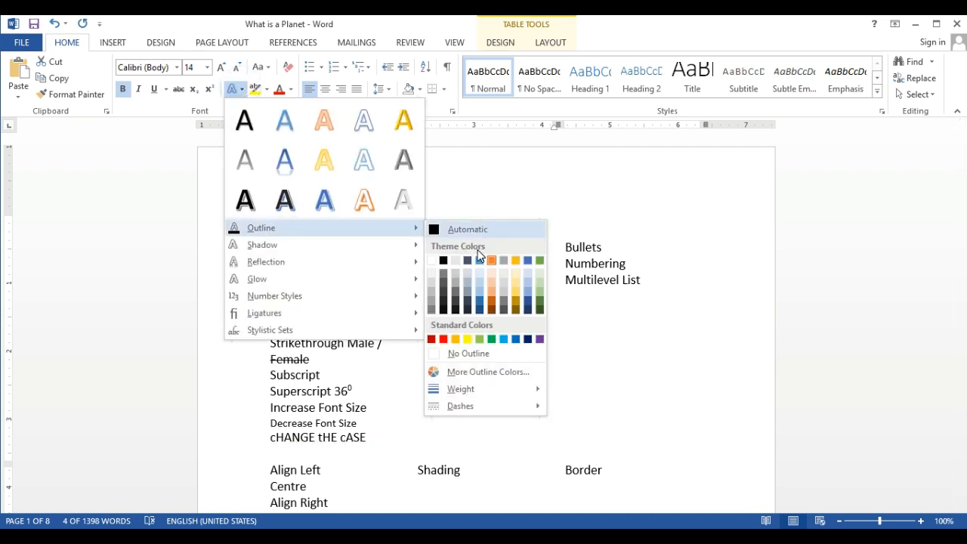
mouse_move(330, 250)
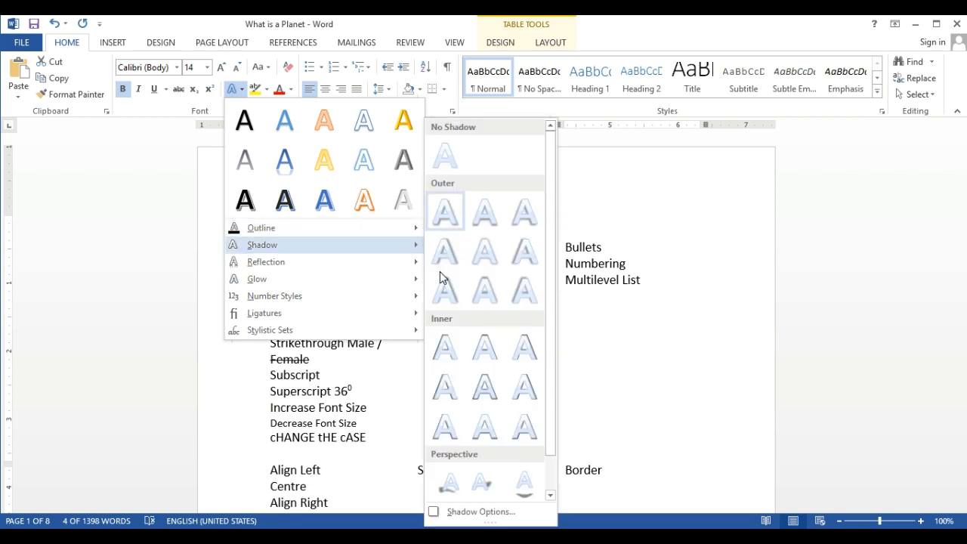
mouse_move(310, 269)
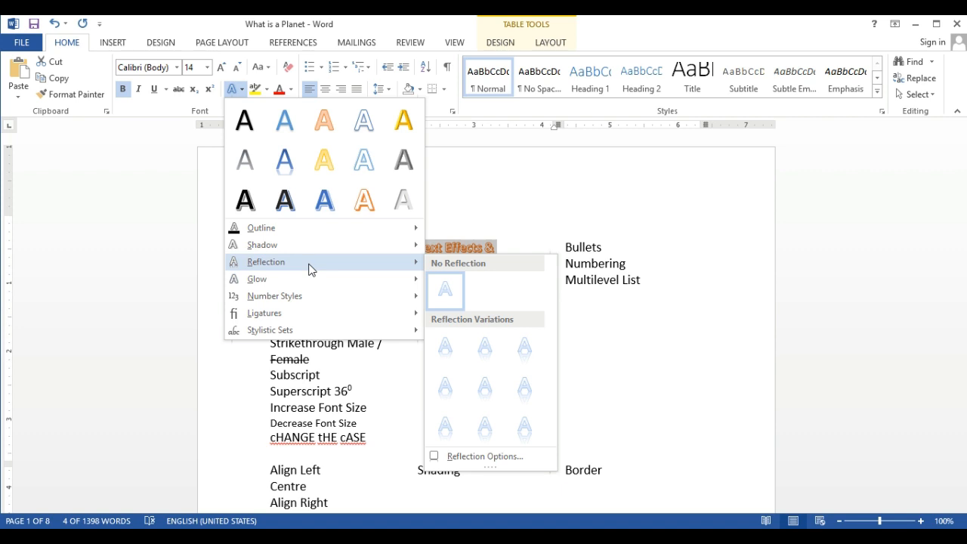
left_click(444, 385)
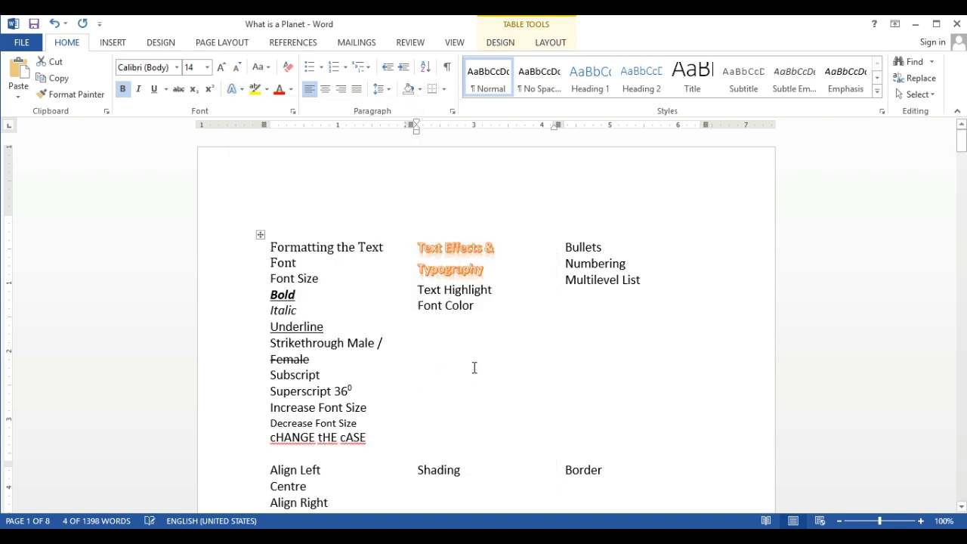
- Add an orange glow from the third row of glow variations to the "Text Effects & Typography" entry
left_click(237, 88)
mouse_move(265, 287)
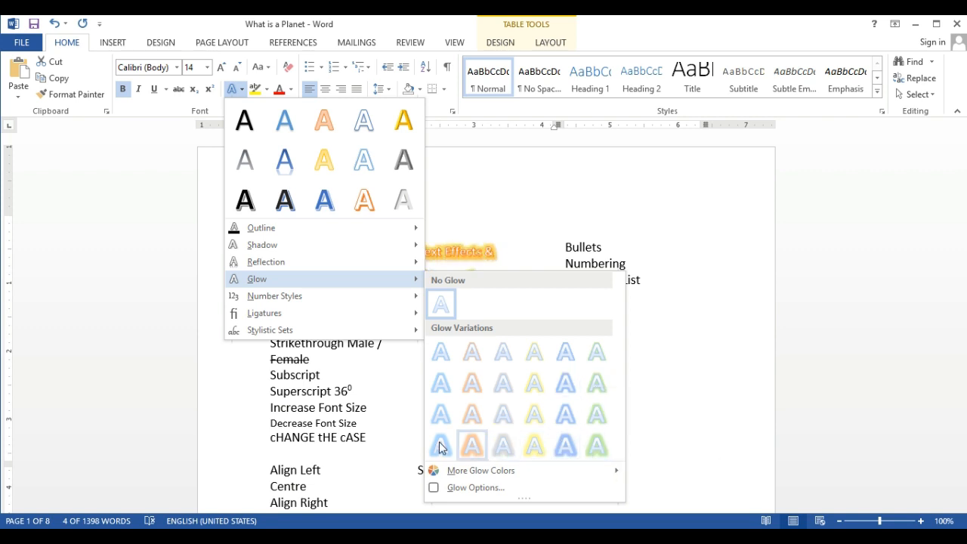
left_click(471, 420)
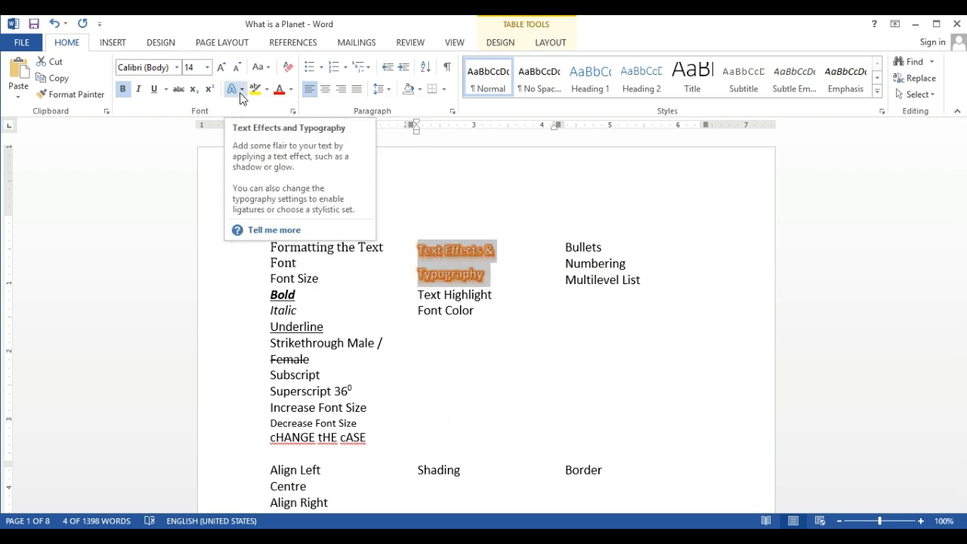
- Highlight the "Text Highlight" entry in turquoise
left_click_drag(499, 297, 421, 296)
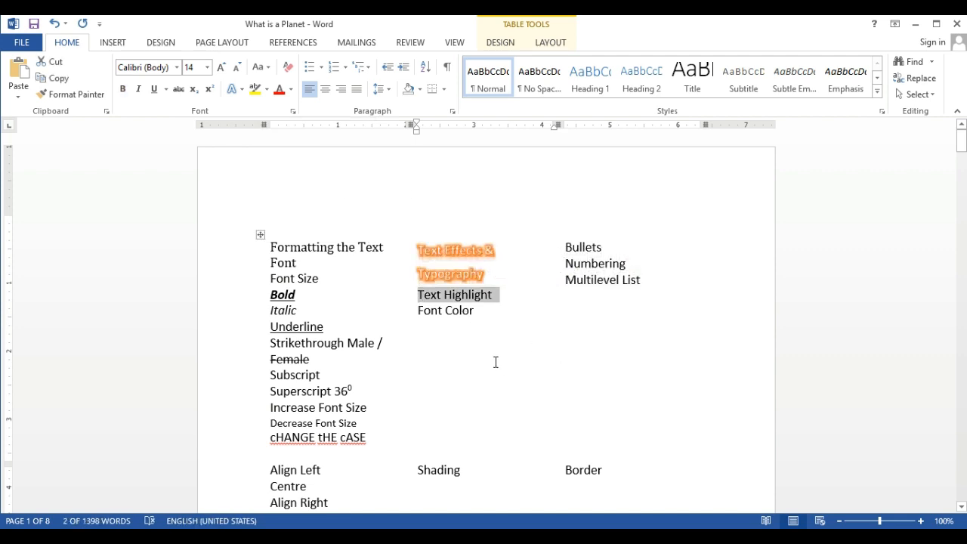
left_click(495, 309)
left_click_drag(499, 291, 410, 285)
left_click(494, 292)
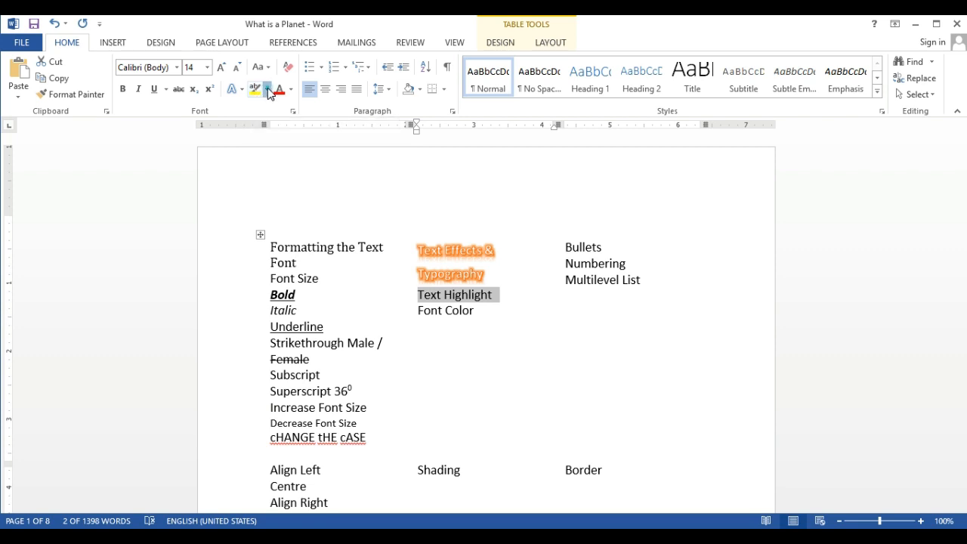
left_click(267, 90)
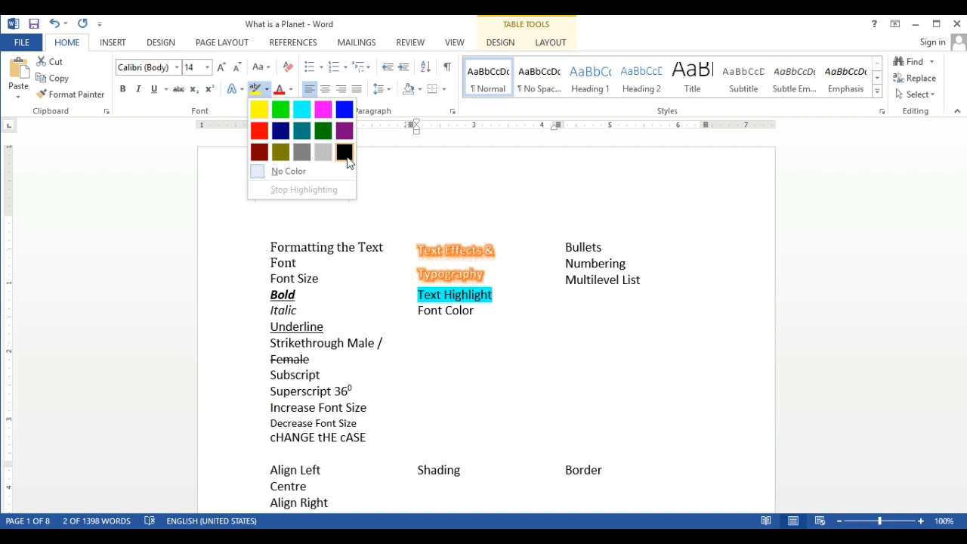
left_click(300, 112)
- Color the text of the "Font Color" entry with the standard red
left_click(484, 311)
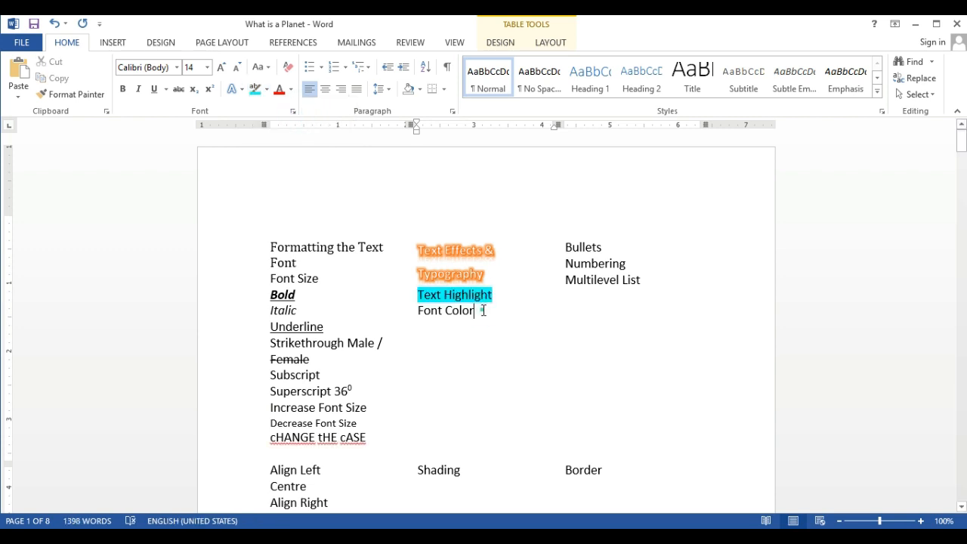
left_click_drag(481, 311, 418, 311)
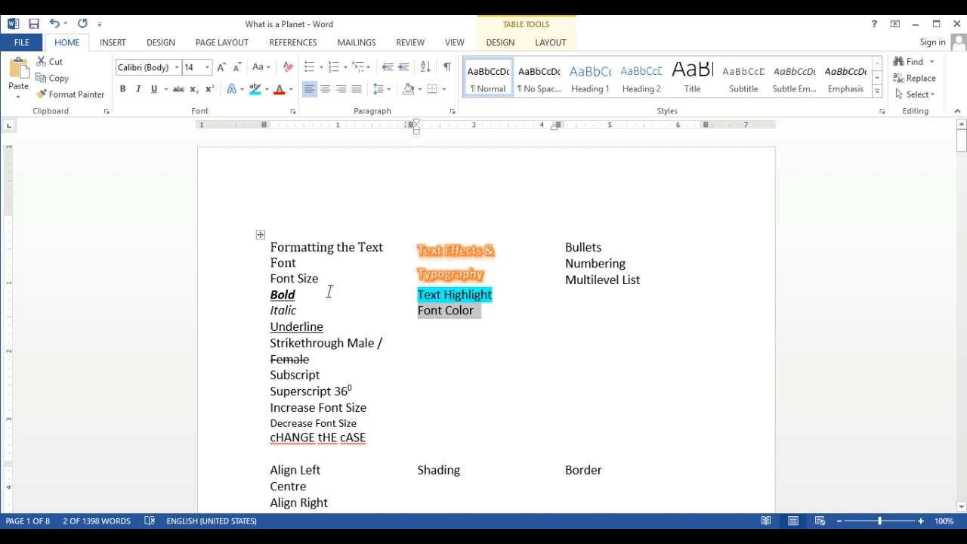
left_click(492, 326)
mouse_move(479, 306)
left_mouse_down()
mouse_move(395, 315)
mouse_move(443, 326)
mouse_move(417, 310)
mouse_move(469, 312)
left_mouse_up()
left_click(443, 325)
left_click(421, 313)
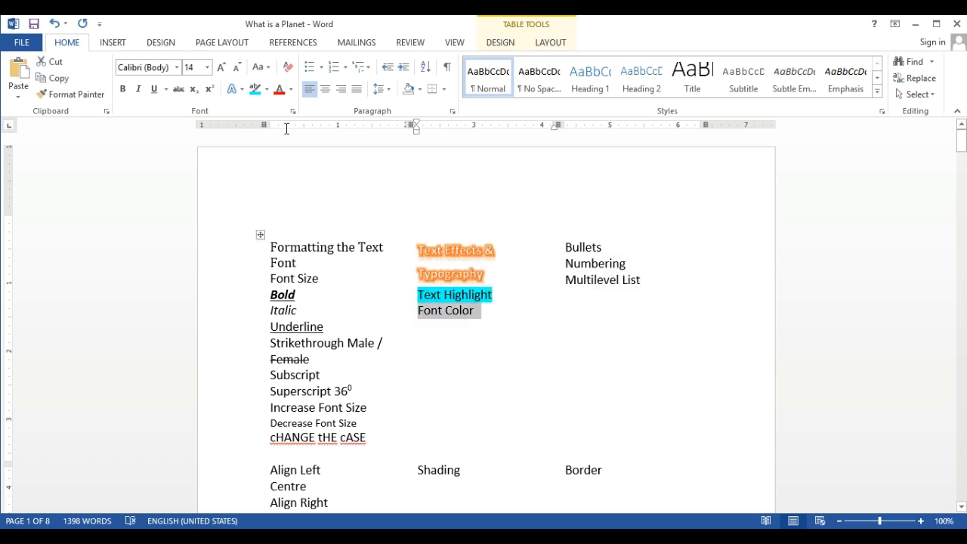
left_click(290, 91)
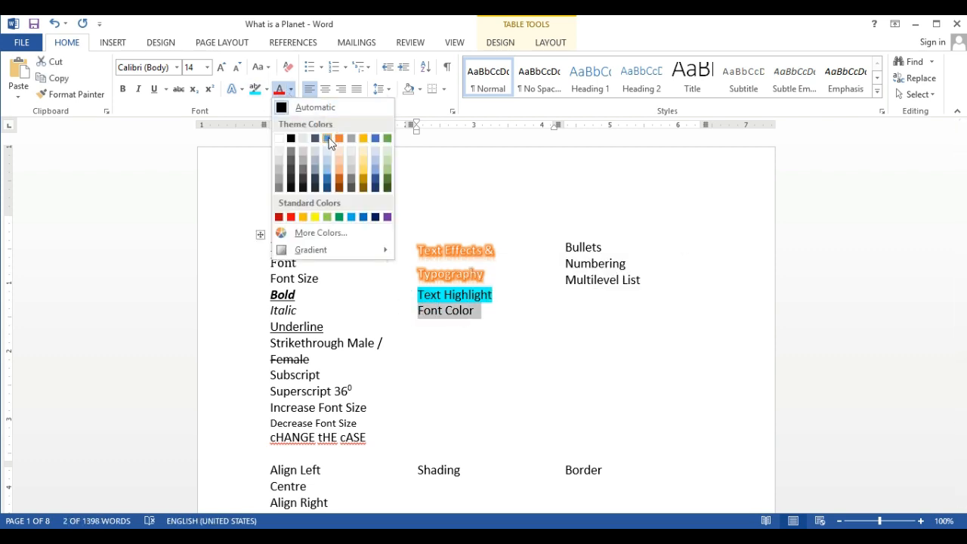
left_click(290, 218)
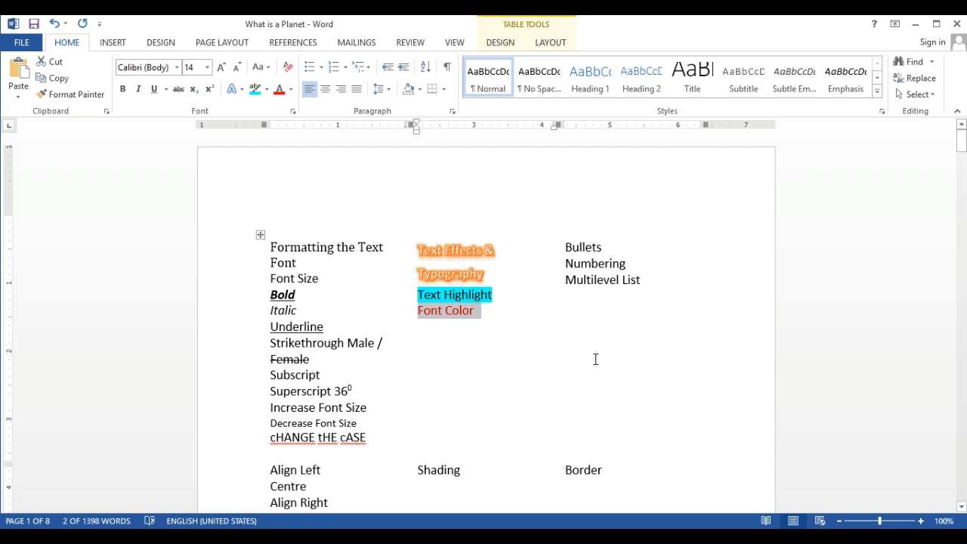
- Insert three lines reading 1, 2 and 3 below the "Bullets" entry, followed by an empty line
left_click_drag(643, 281, 581, 249)
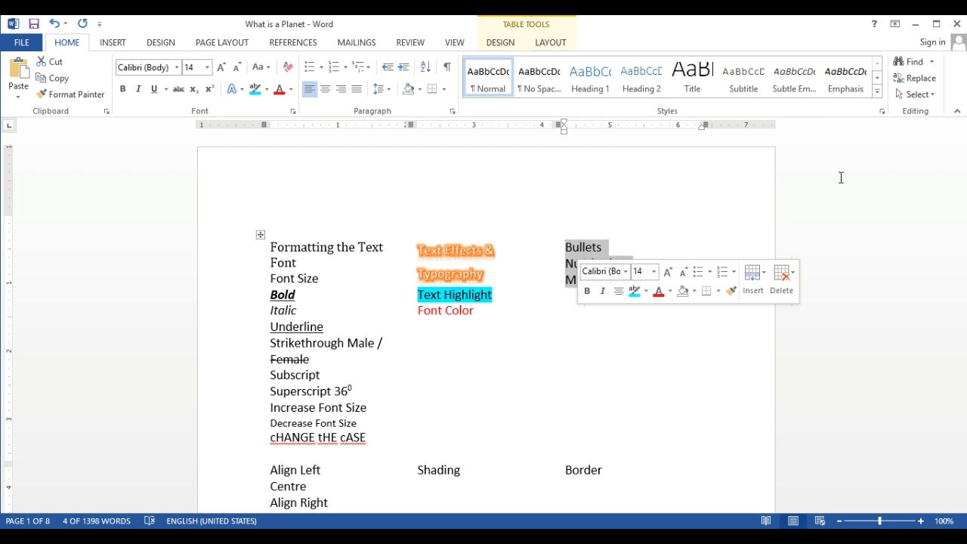
left_click(610, 263)
left_click_drag(609, 248, 565, 248)
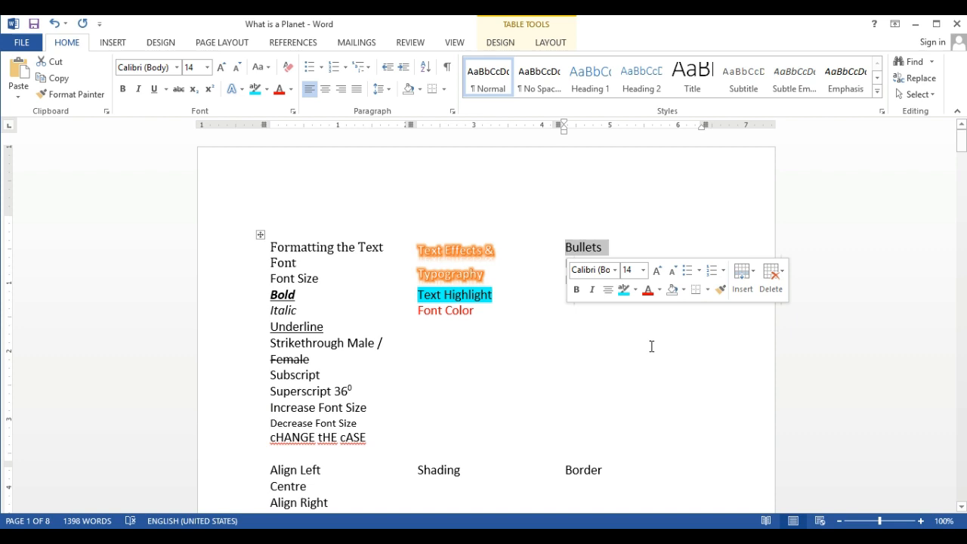
left_click(620, 249)
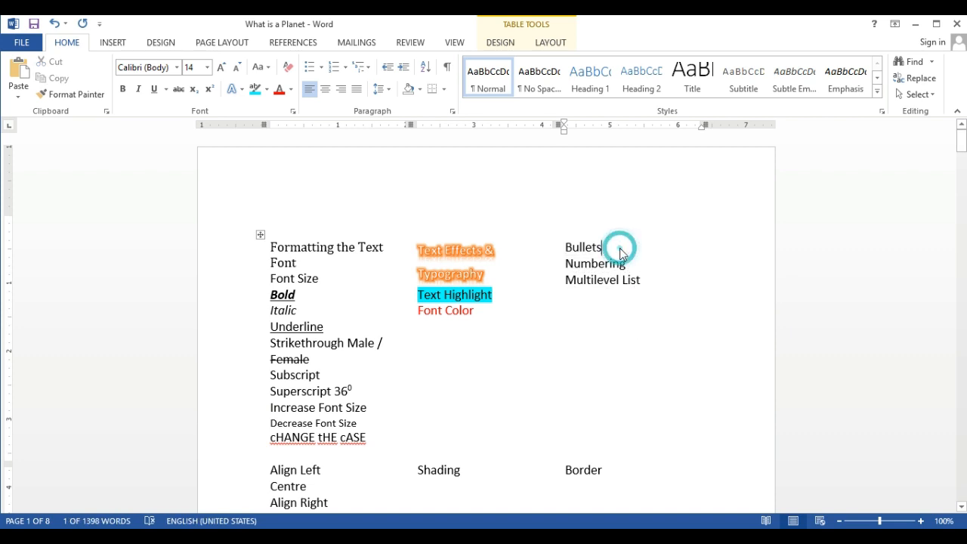
key("Return")
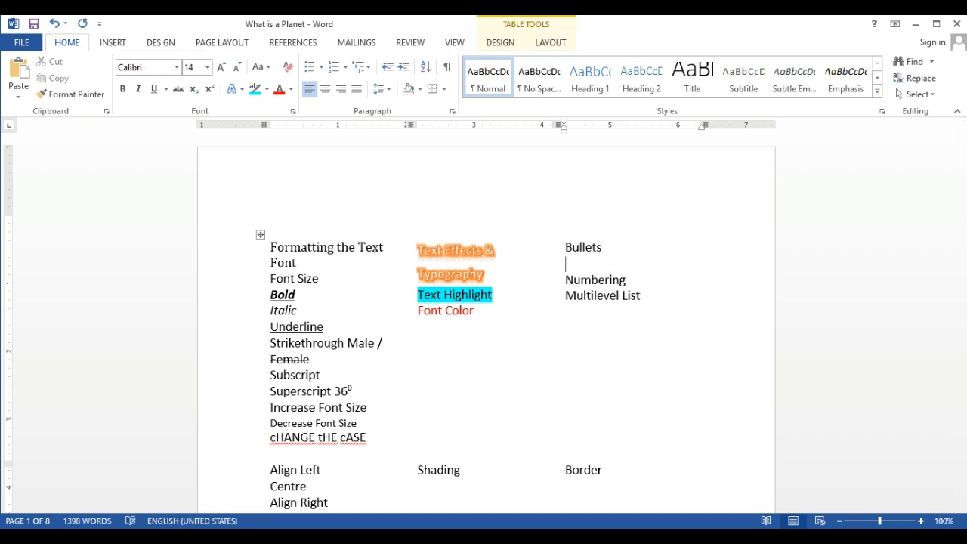
type("1")
key("Return")
type("2")
key("Return")
type("3")
key("Return")
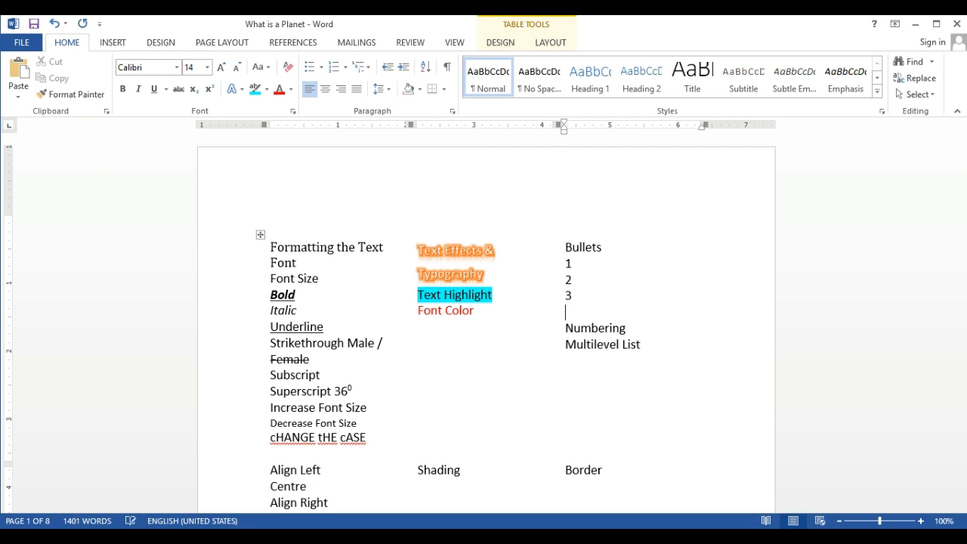
- Turn the lines 1, 2 and 3 under "Bullets" into a bulleted list and switch its bullets to arrowheads
left_click(576, 298)
left_click_drag(570, 272, 566, 259)
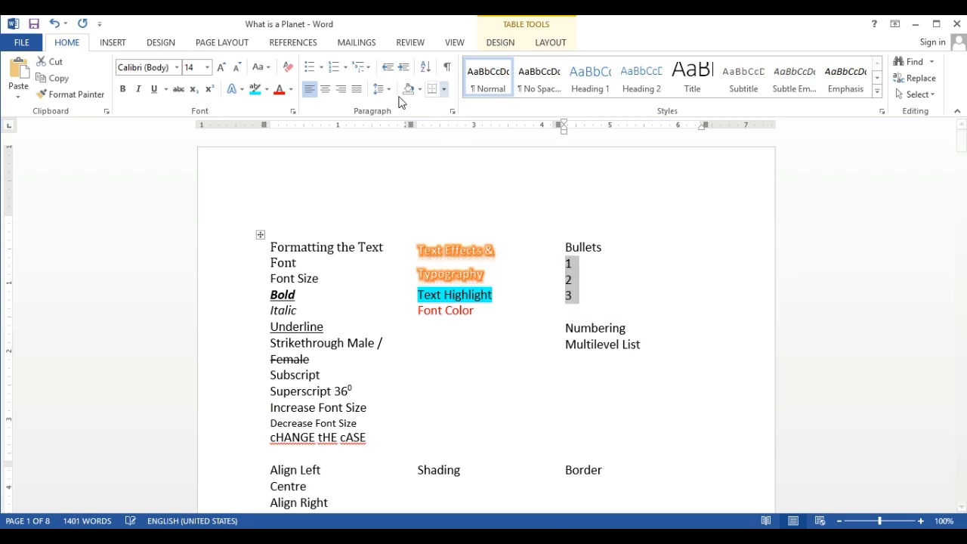
left_click(310, 68)
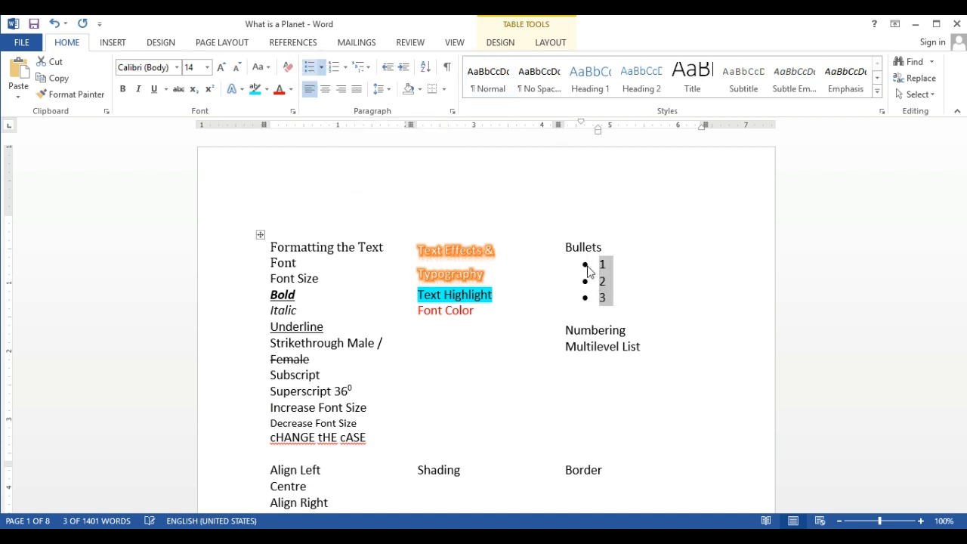
left_click(322, 68)
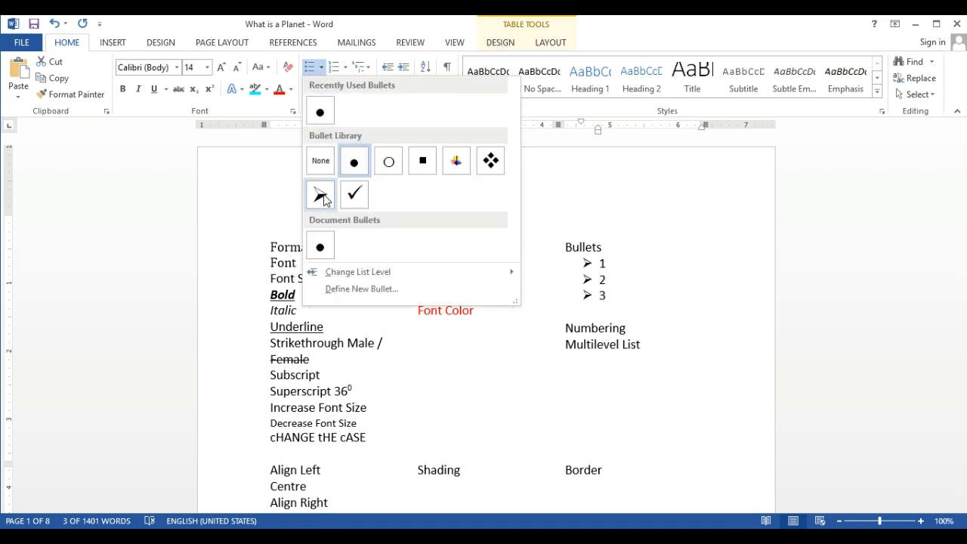
left_click(320, 195)
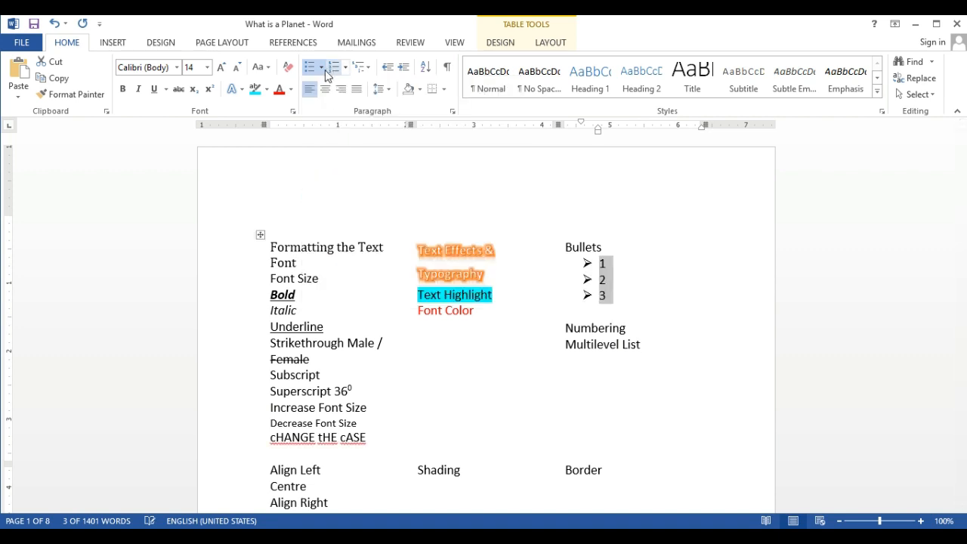
- Try check mark bullets on the 1, 2, 3 list and change them to solid square bullets
left_click(322, 68)
left_click(357, 195)
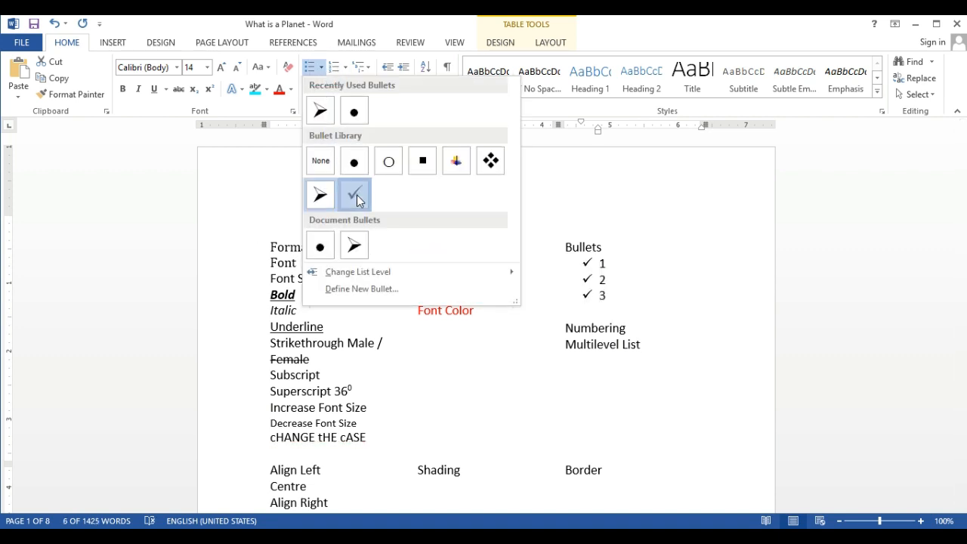
left_click(321, 67)
left_click(436, 162)
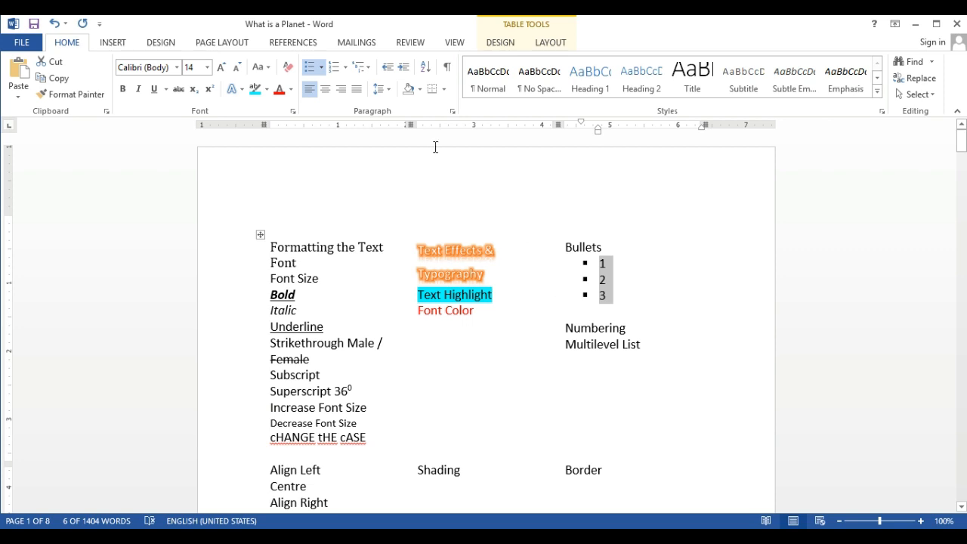
- Insert three lines reading A, B and C below the "Numbering" entry, followed by an empty line
left_click(631, 326)
key("Return")
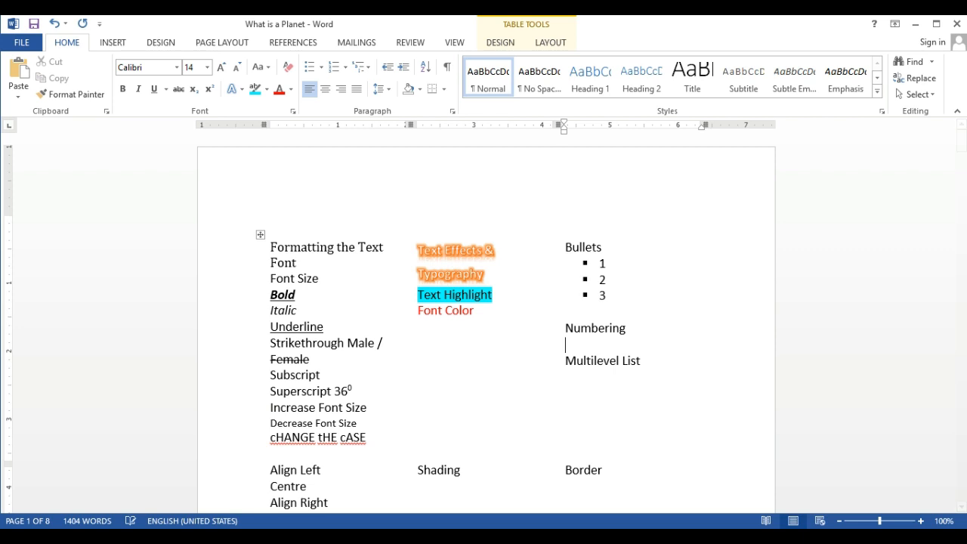
key("Return")
type("B")
key("Return")
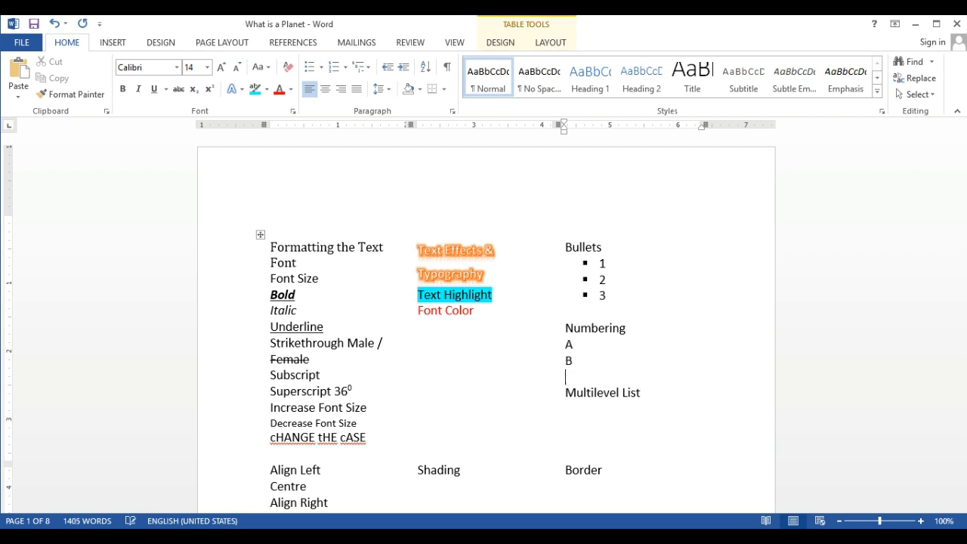
type("C")
key("Return")
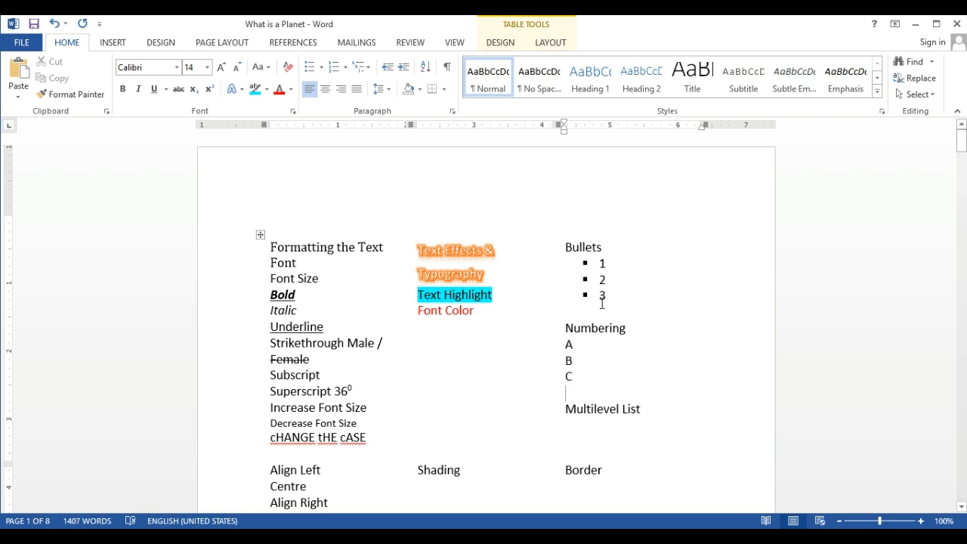
- Number the lines A, B and C under "Numbering" in the 1., 2., 3. format and open the numbering format library
left_click_drag(577, 378, 562, 345)
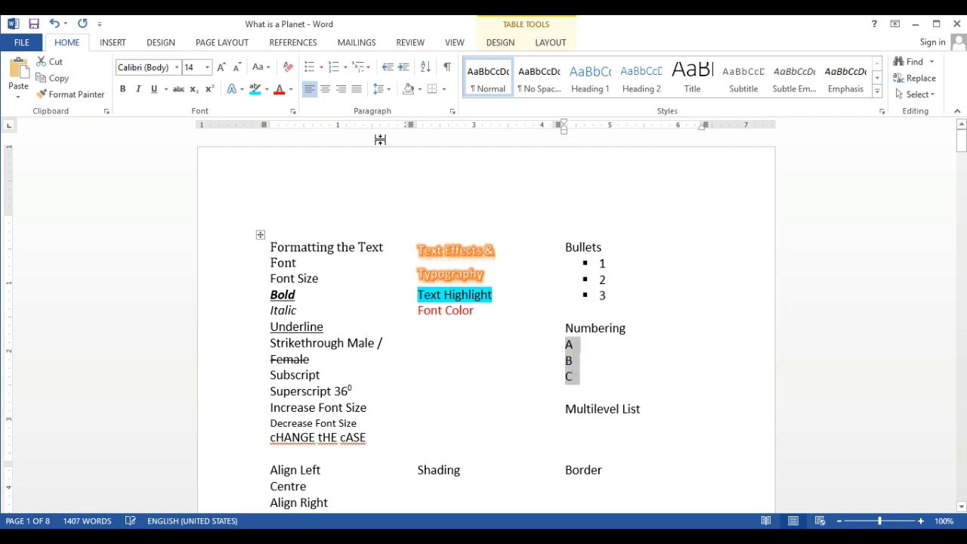
left_click(334, 68)
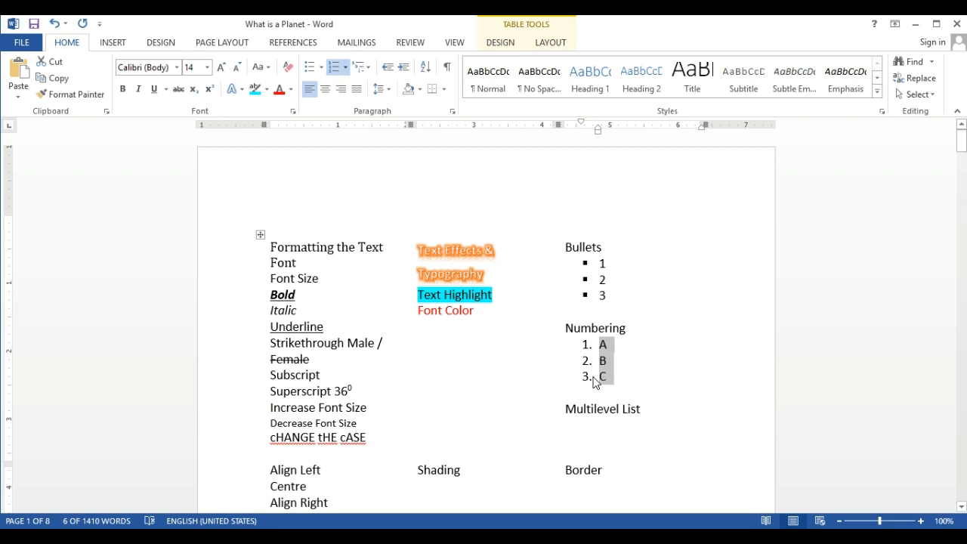
left_click(346, 66)
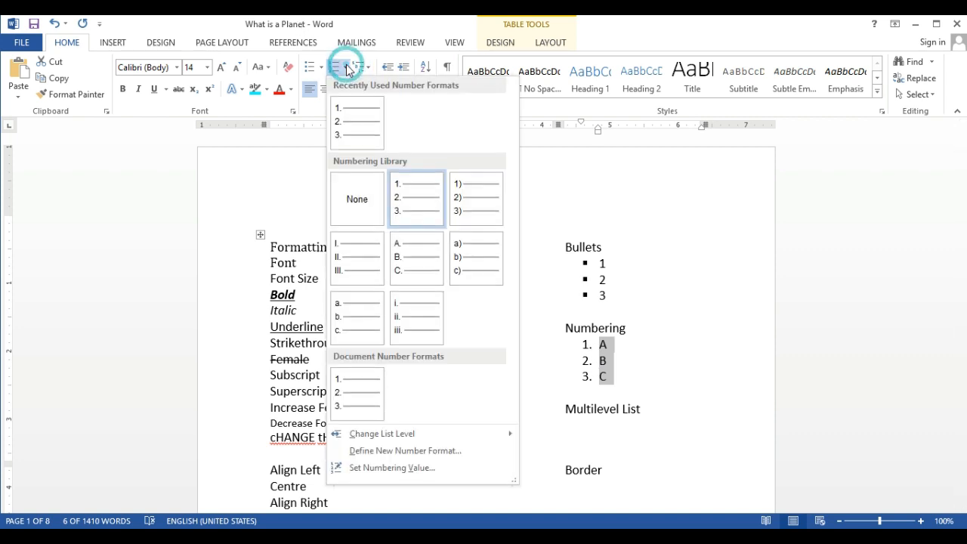